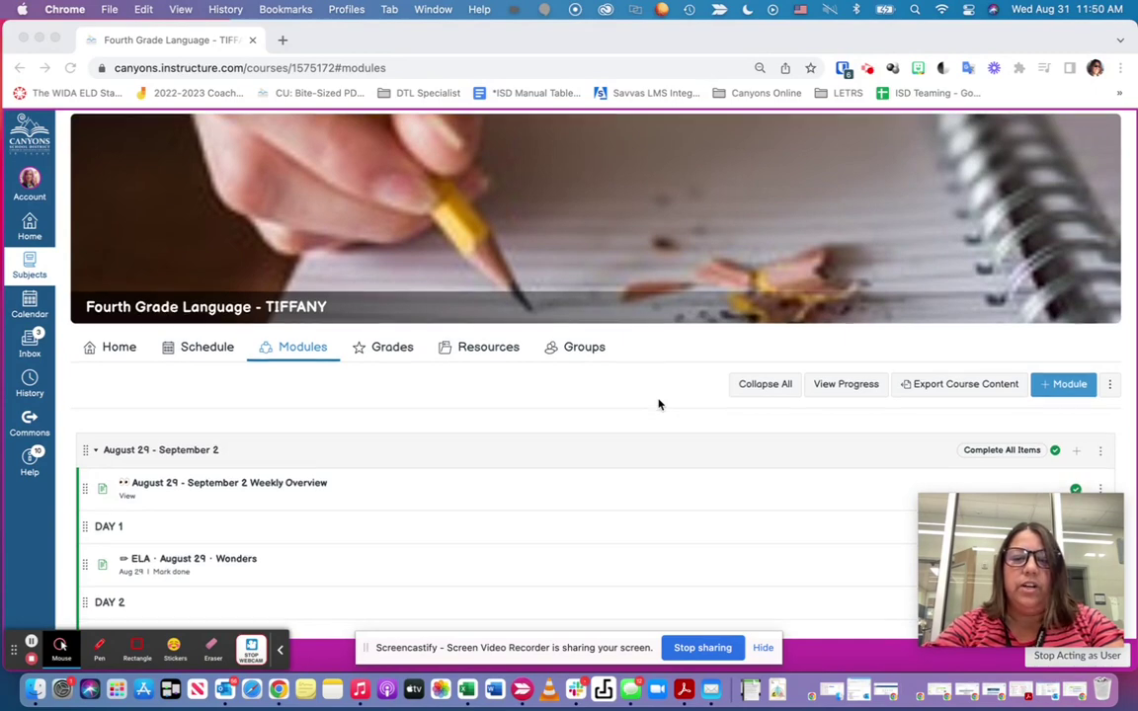
Step: Add an external tool item to the test module, choosing McGraw Hill LTI Link: Grades and Assignment Integration
scroll(659, 404, down, 10)
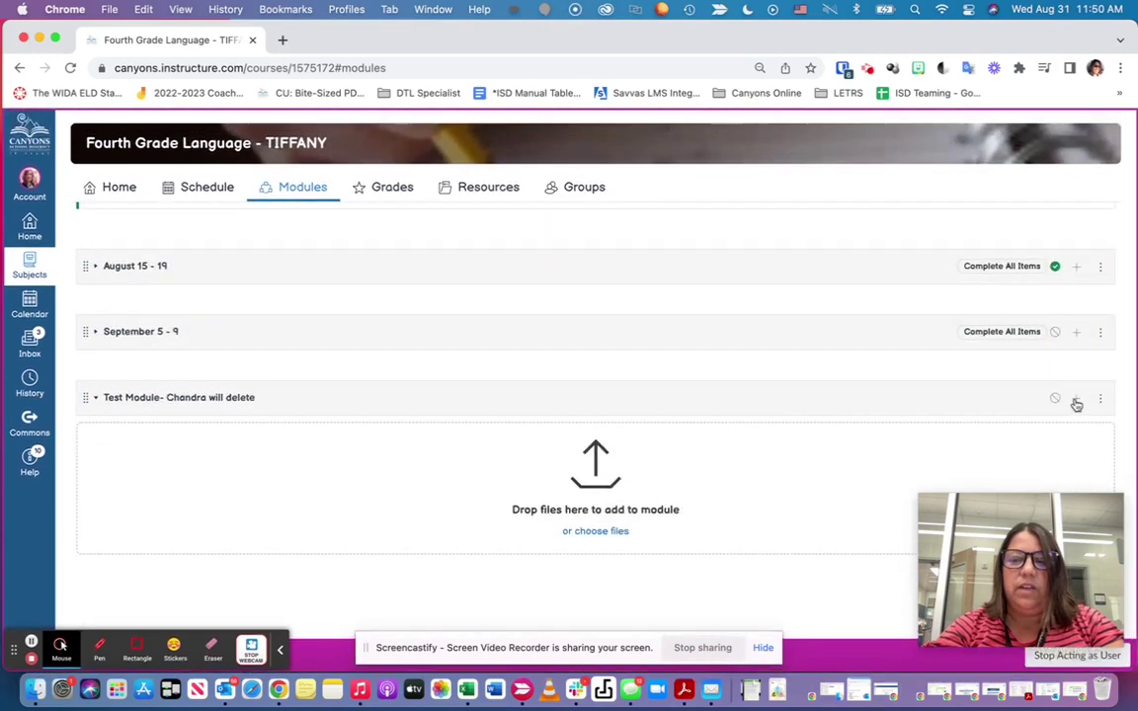
click(1076, 401)
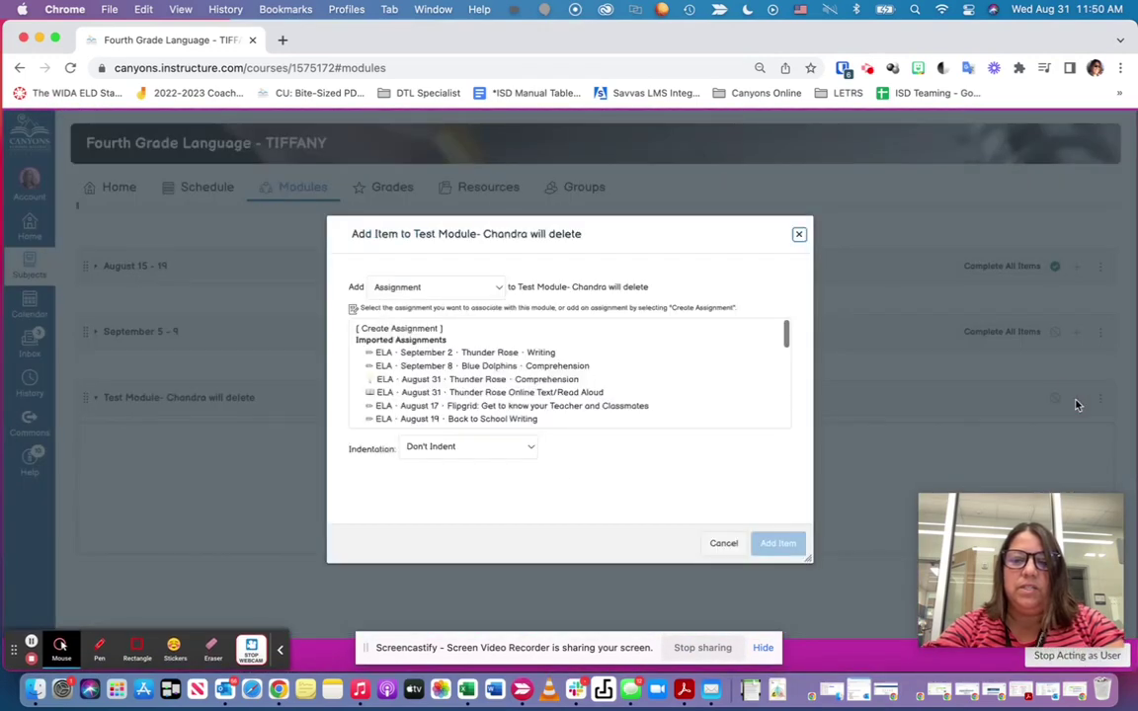
click(499, 289)
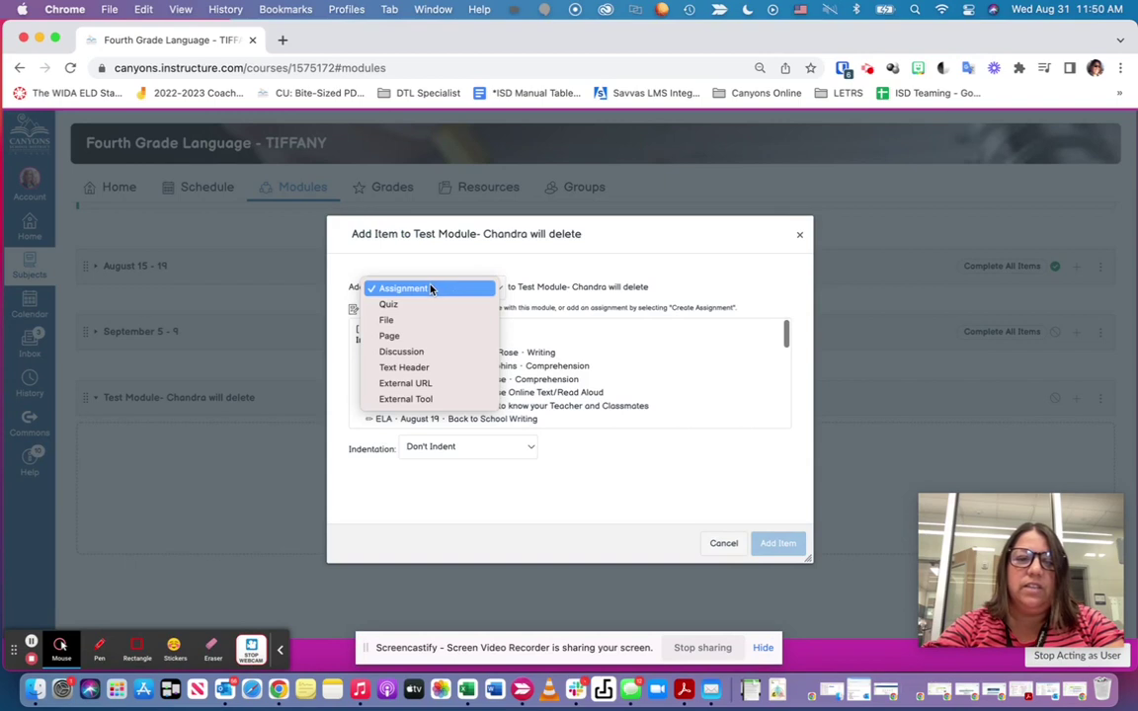
click(401, 398)
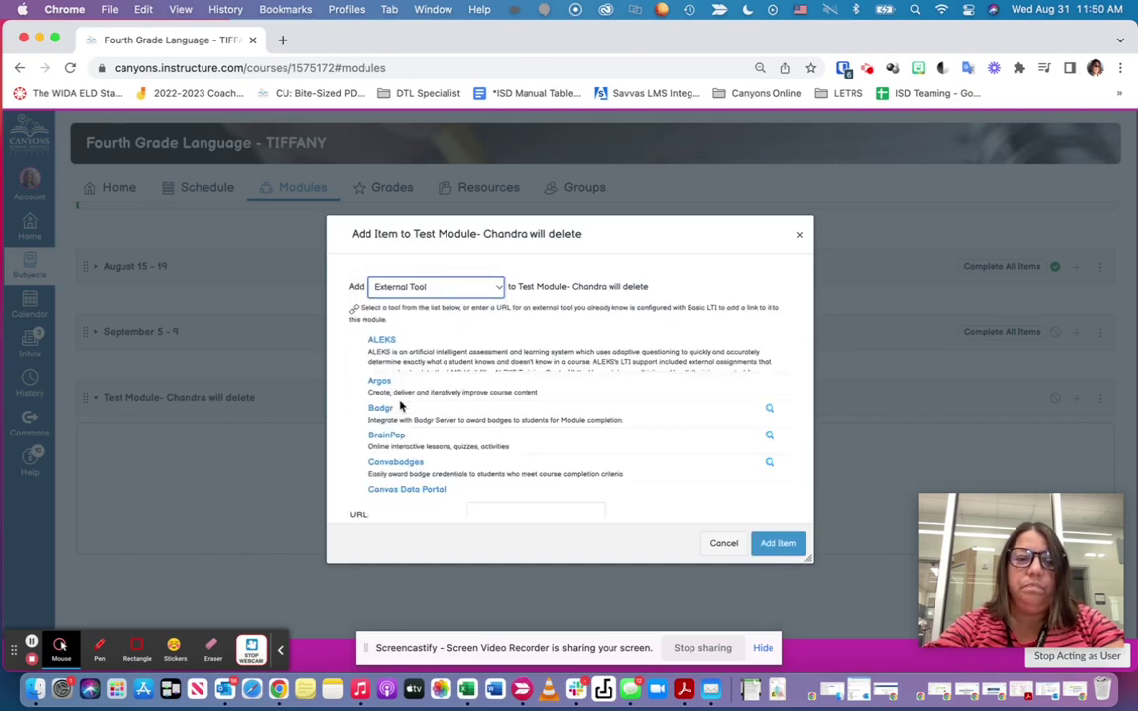
scroll(467, 393, down, 5)
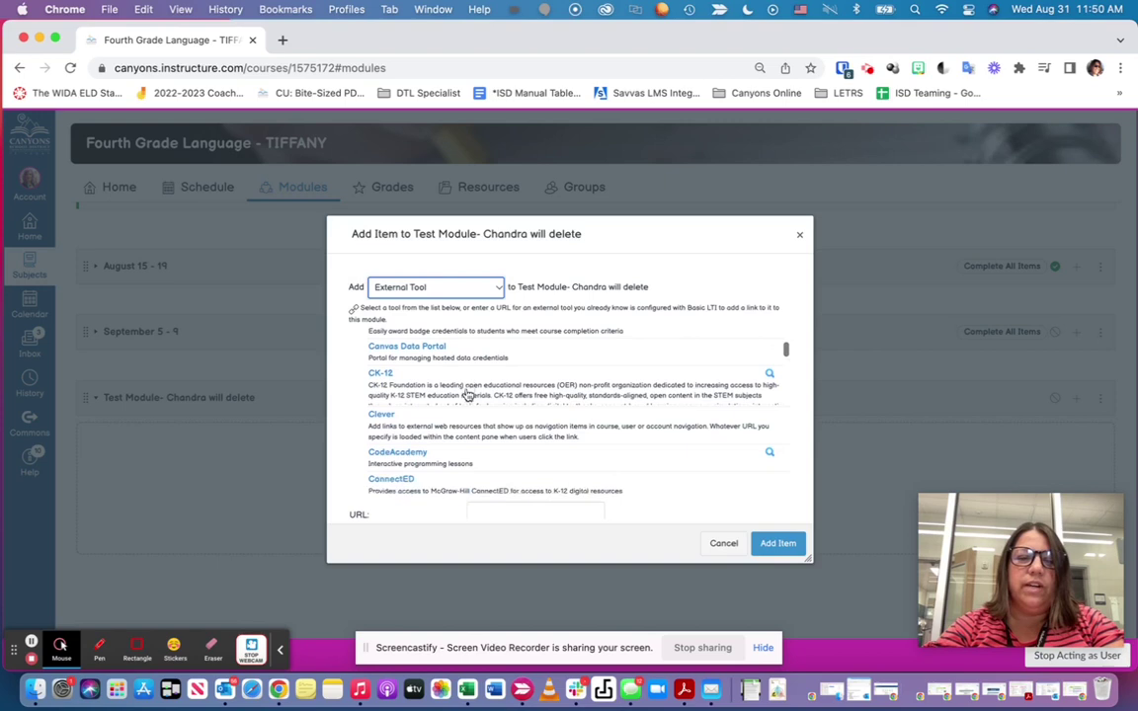
scroll(467, 393, down, 3)
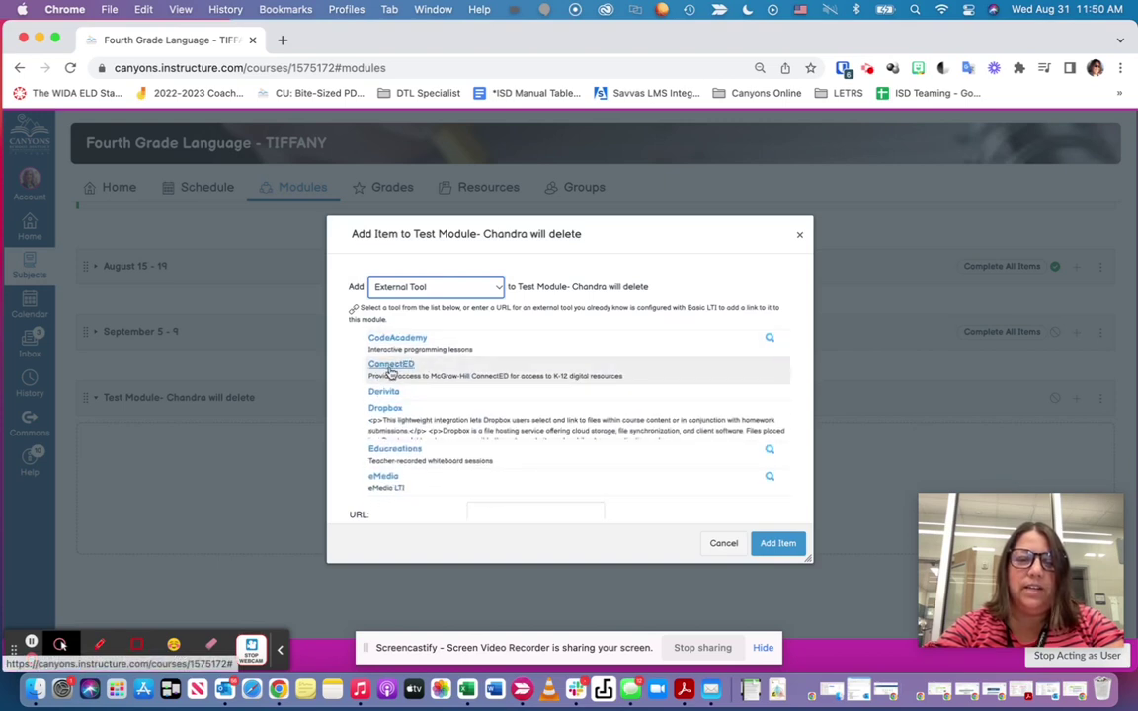
scroll(391, 373, down, 10)
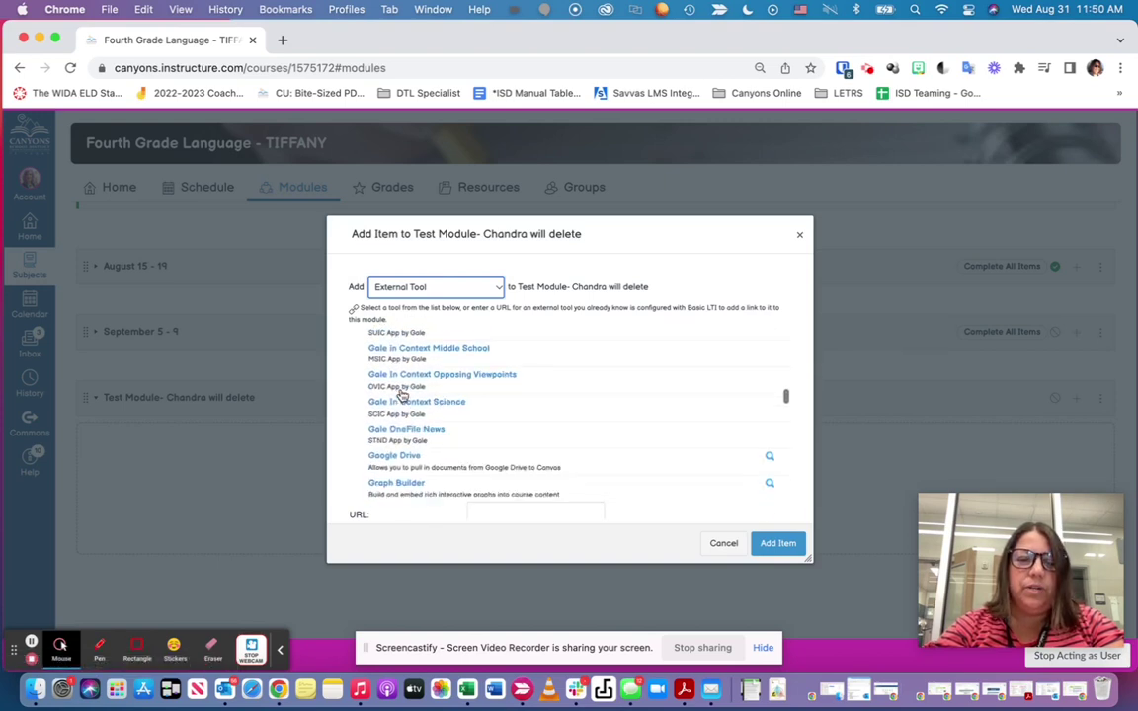
scroll(402, 396, down, 10)
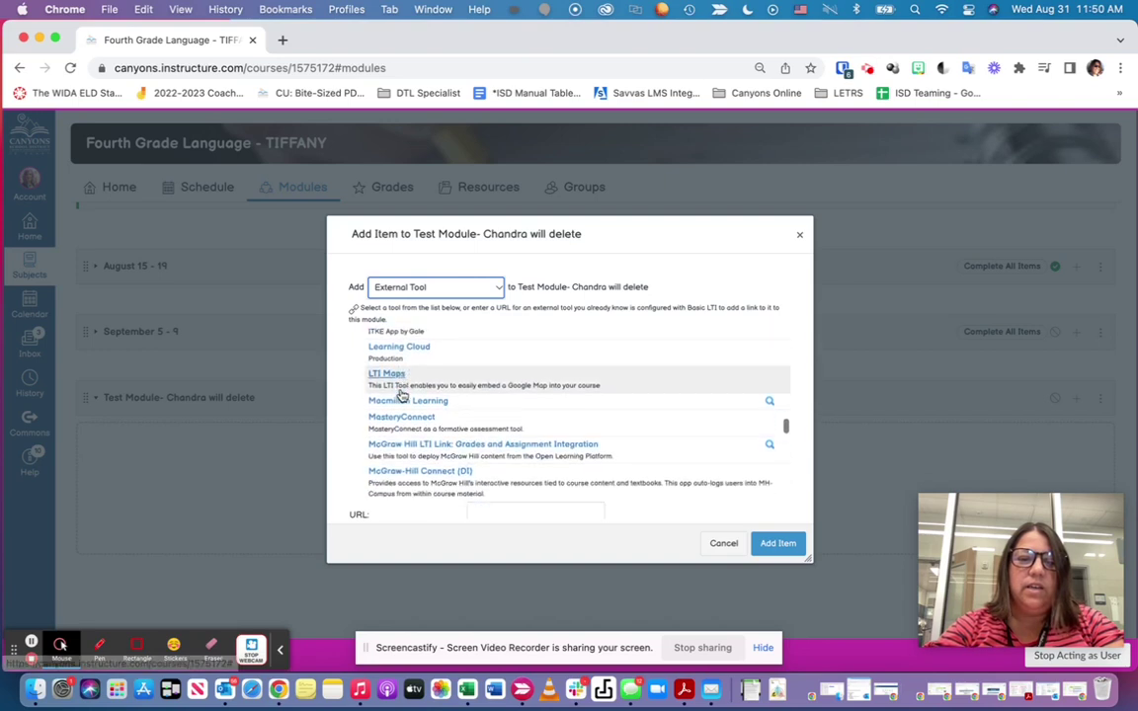
scroll(400, 395, down, 1)
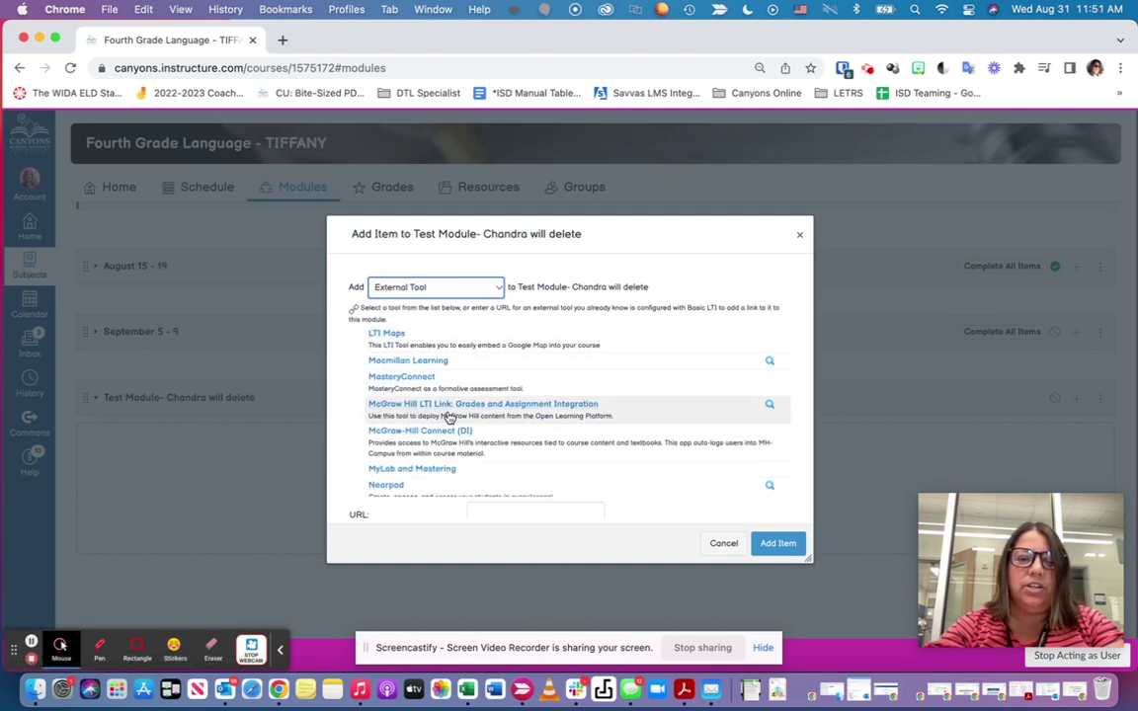
click(441, 405)
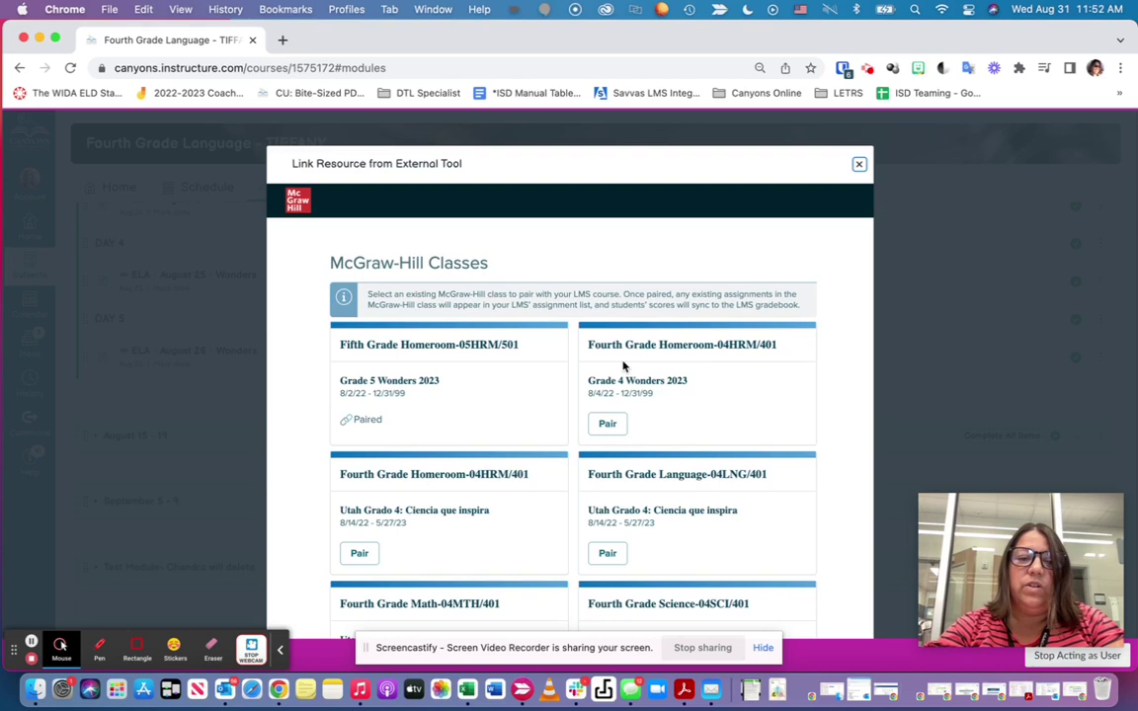
Step: Pair the Fourth Grade Homeroom-04HRM/401 class for Grade 4 Wonders 2023 with the course and open Add McGraw Hill Assignments
drag(589, 381, 692, 386)
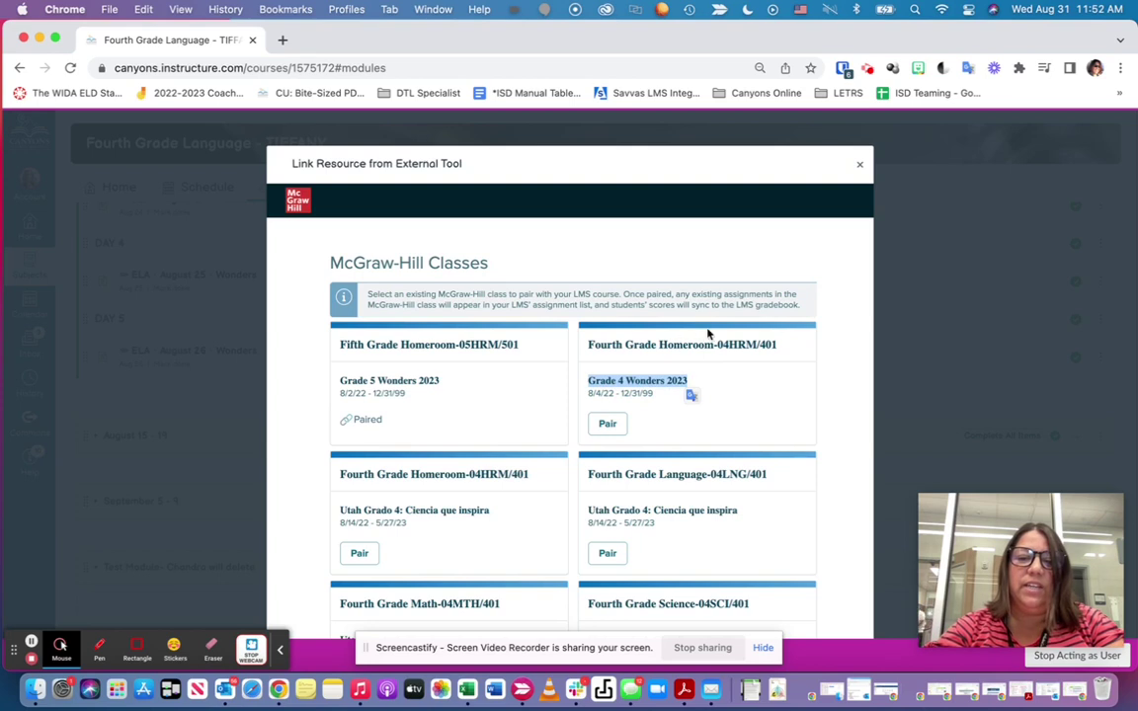
click(607, 425)
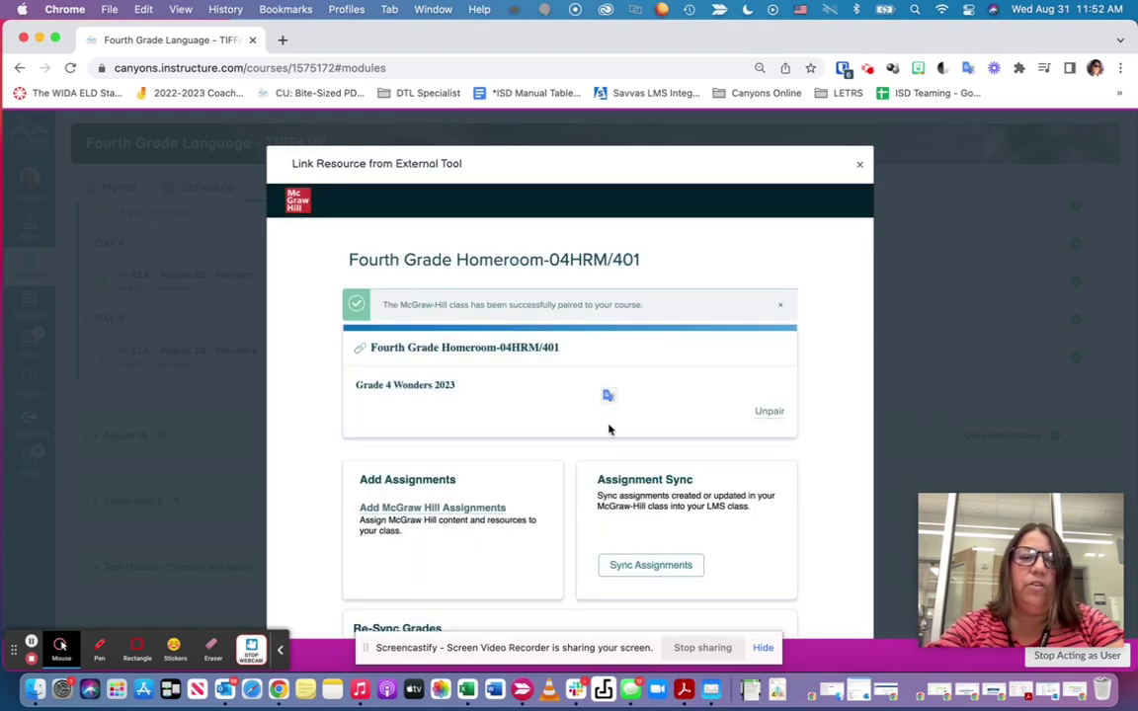
scroll(414, 437, down, 3)
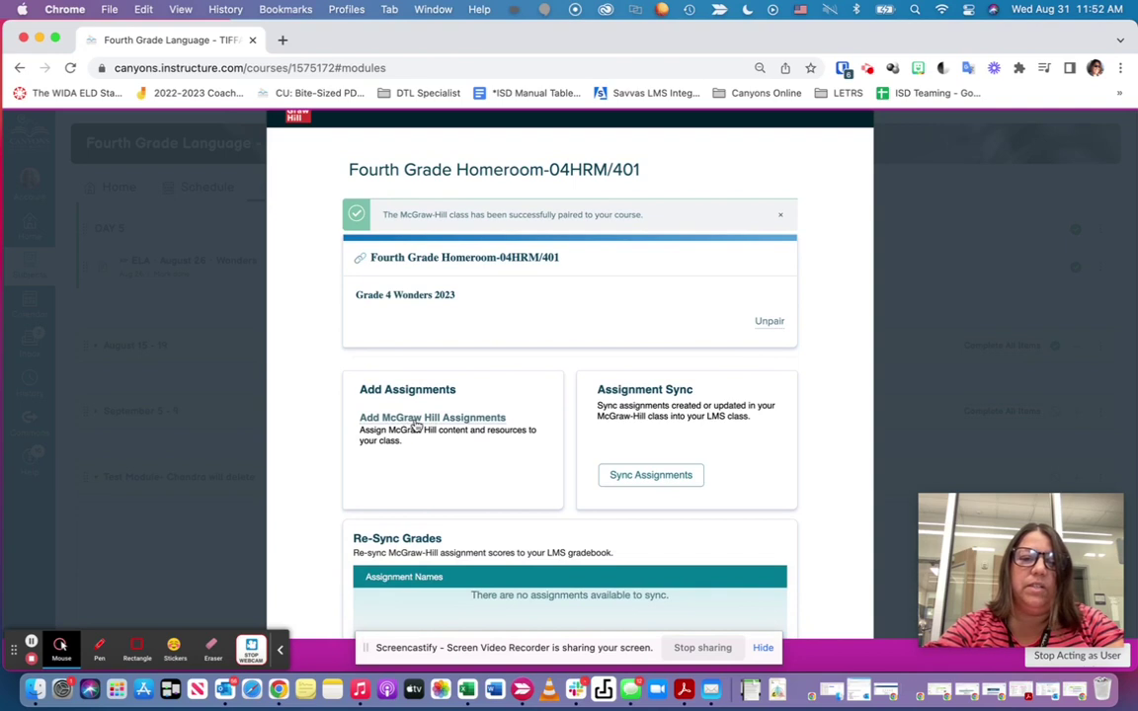
click(415, 419)
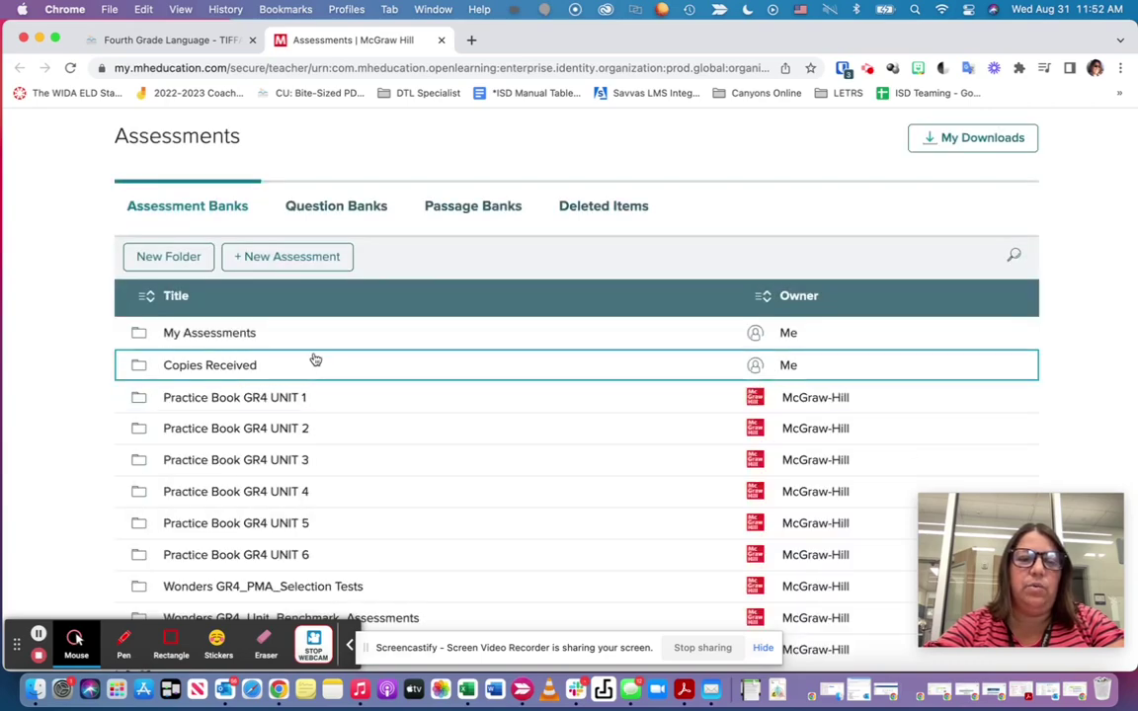
Step: Open the Practice Book GR4 UNIT 1 assessment folder and start assigning U1W1 p1 Grammar: Sentences
scroll(315, 358, down, 1)
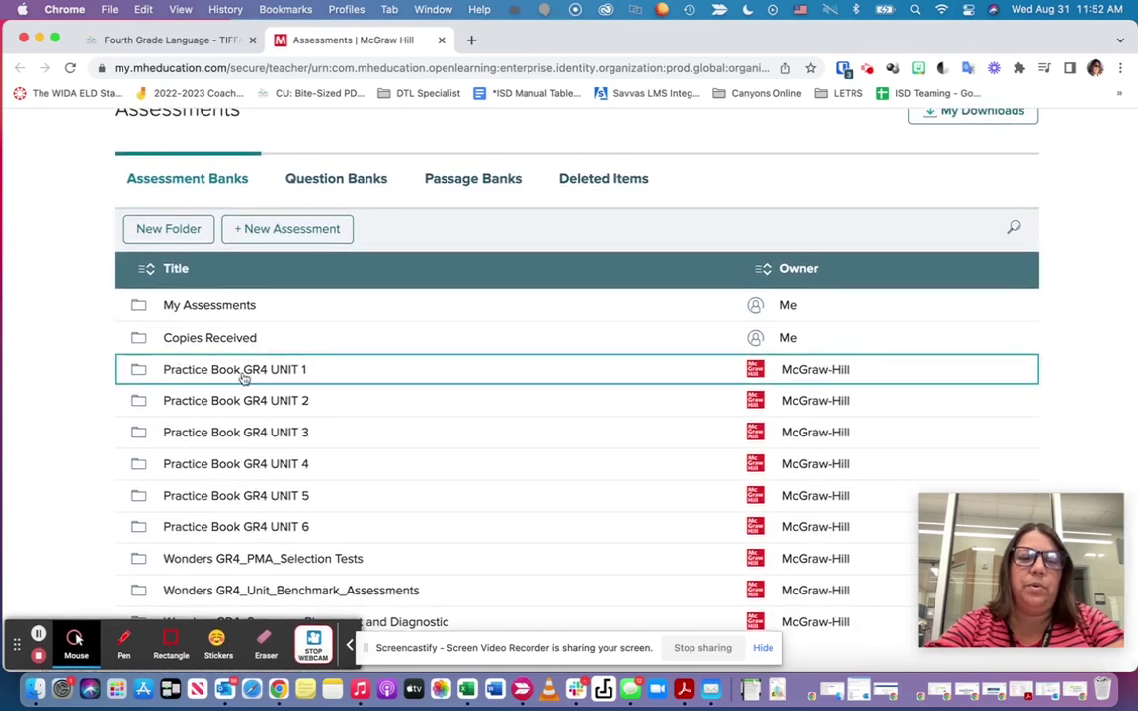
click(281, 370)
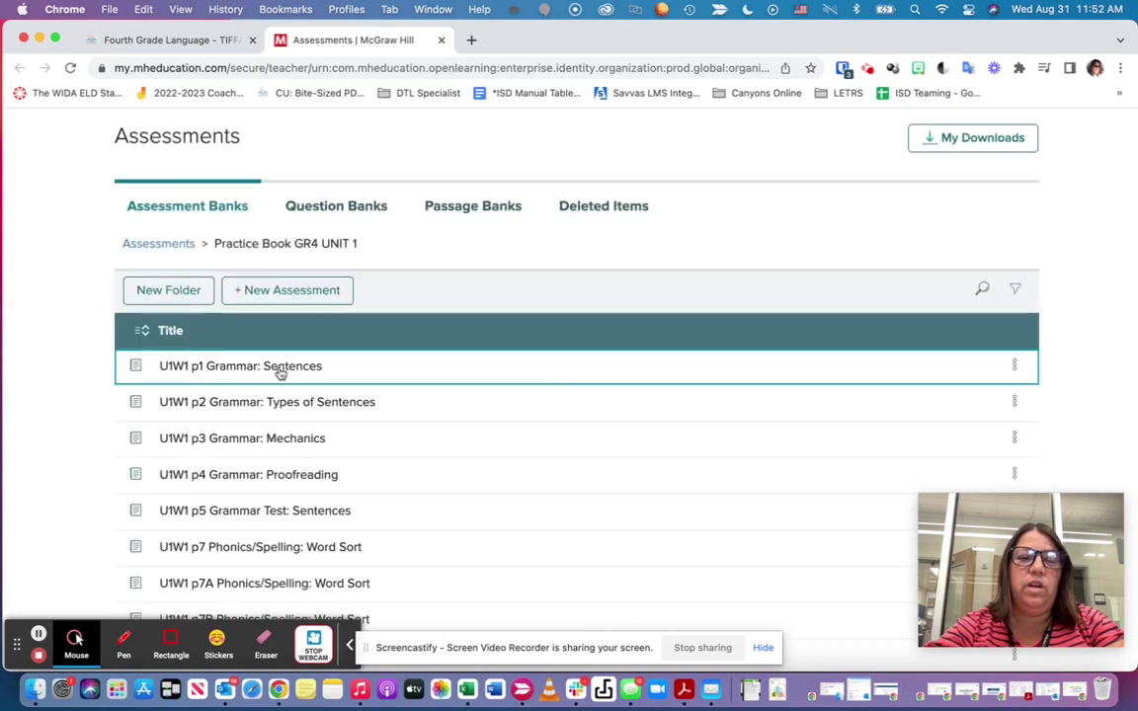
scroll(281, 374, down, 10)
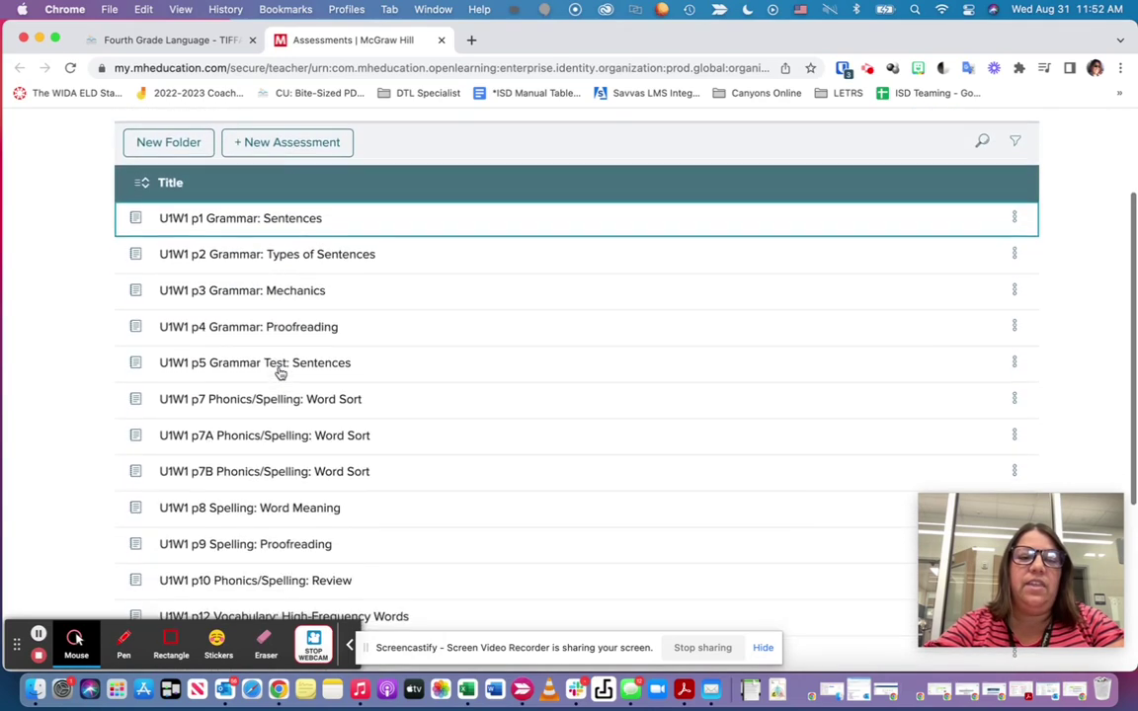
scroll(280, 373, down, 6)
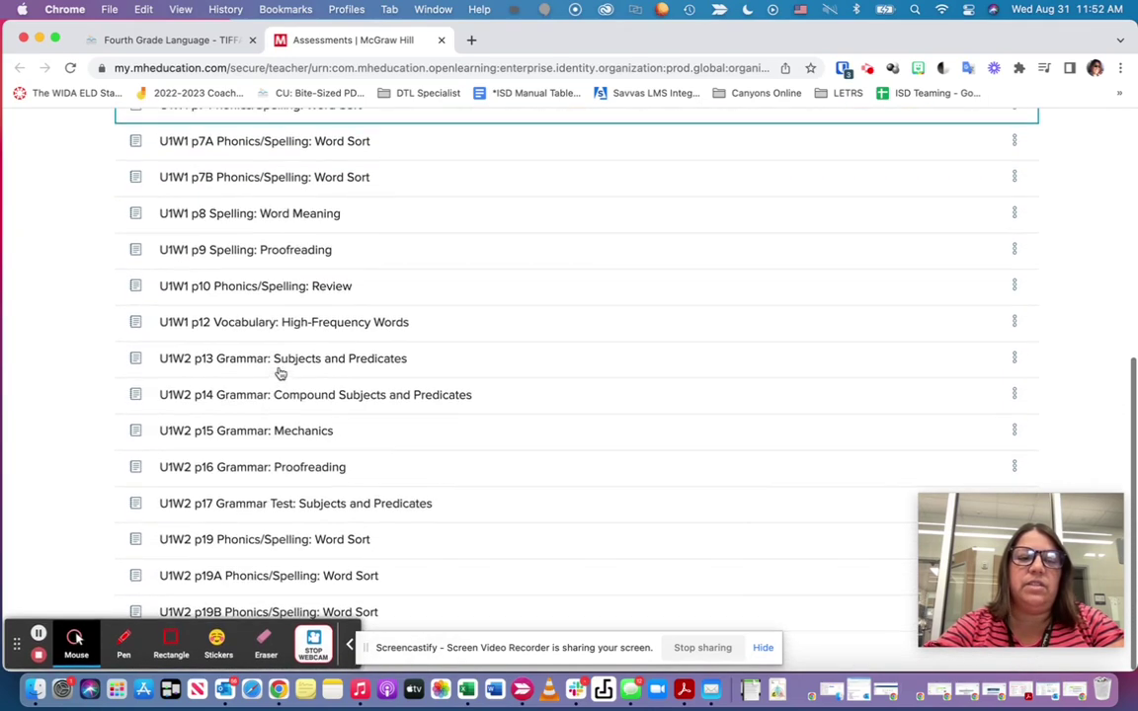
scroll(280, 374, up, 15)
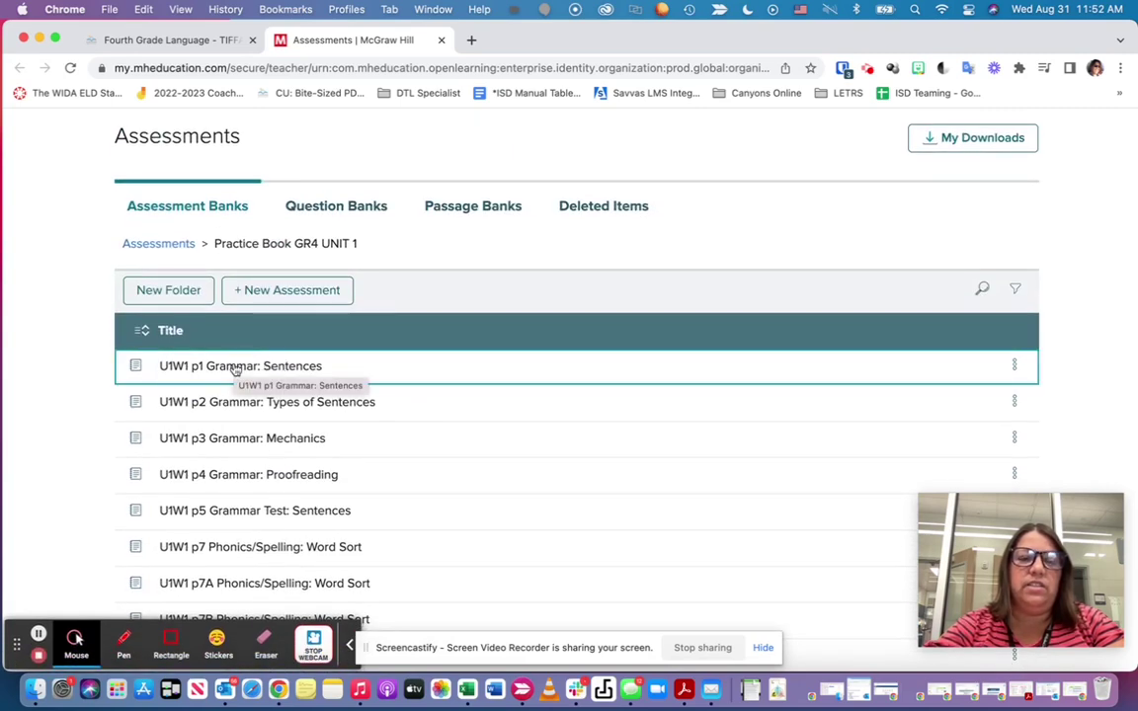
click(1014, 366)
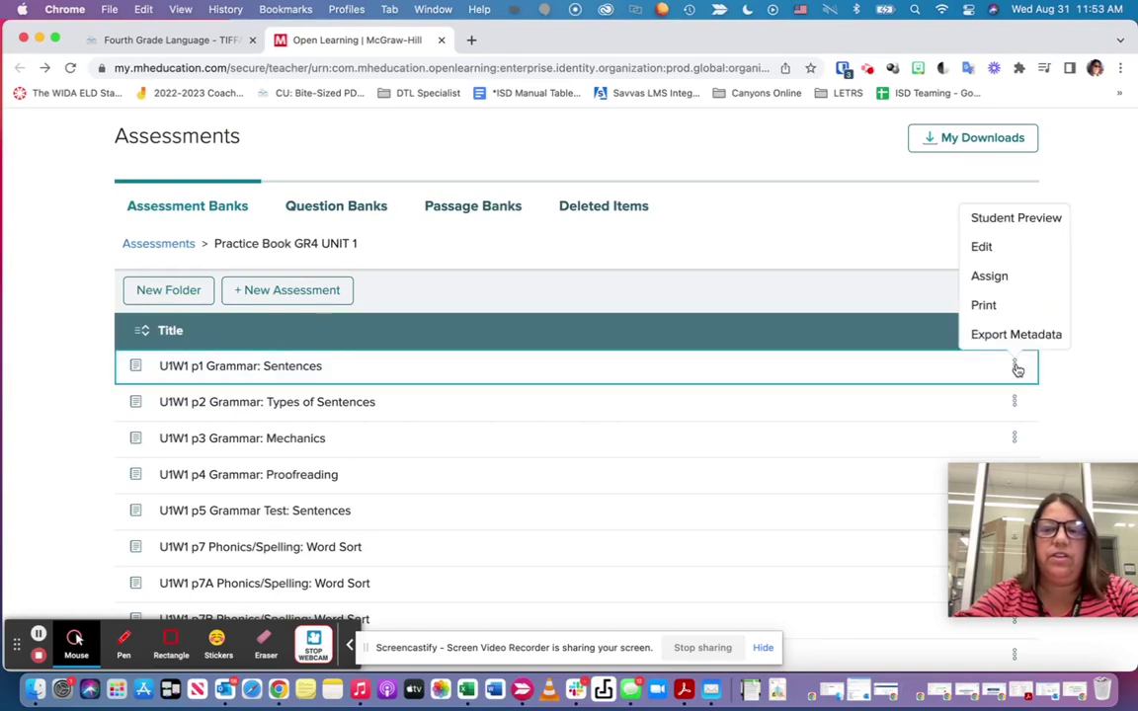
click(988, 278)
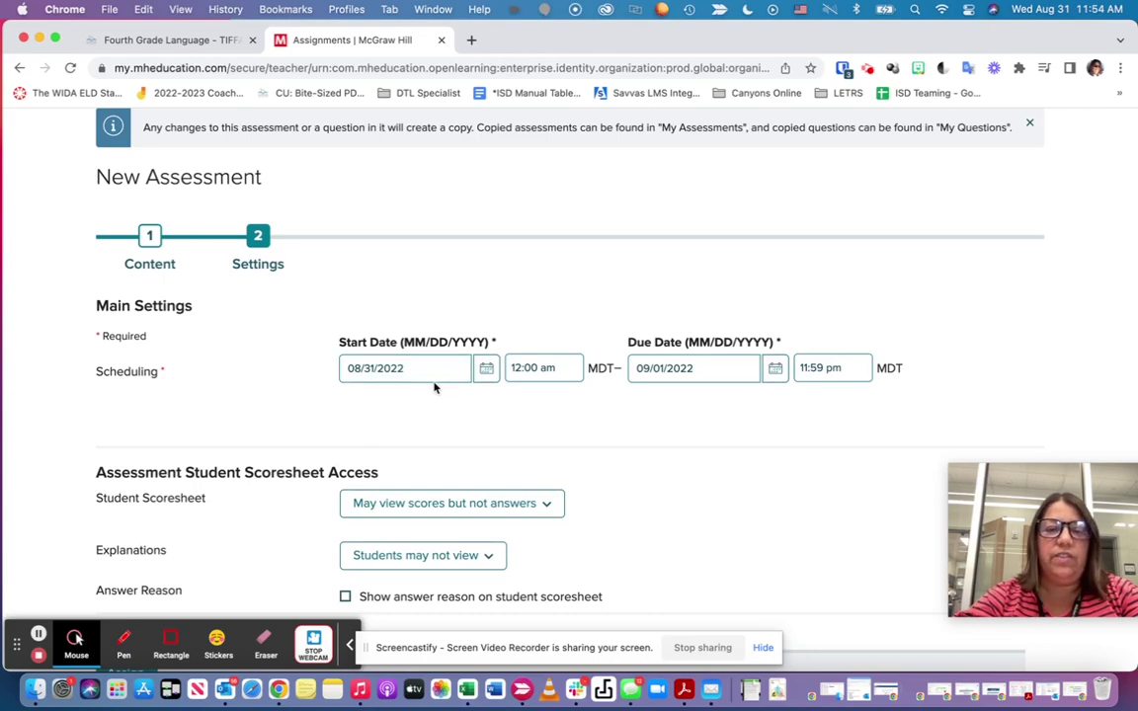
Step: Review the assessment's Student Settings, including student tools and display options, and assign it with the default schedule and settings
scroll(433, 388, down, 1)
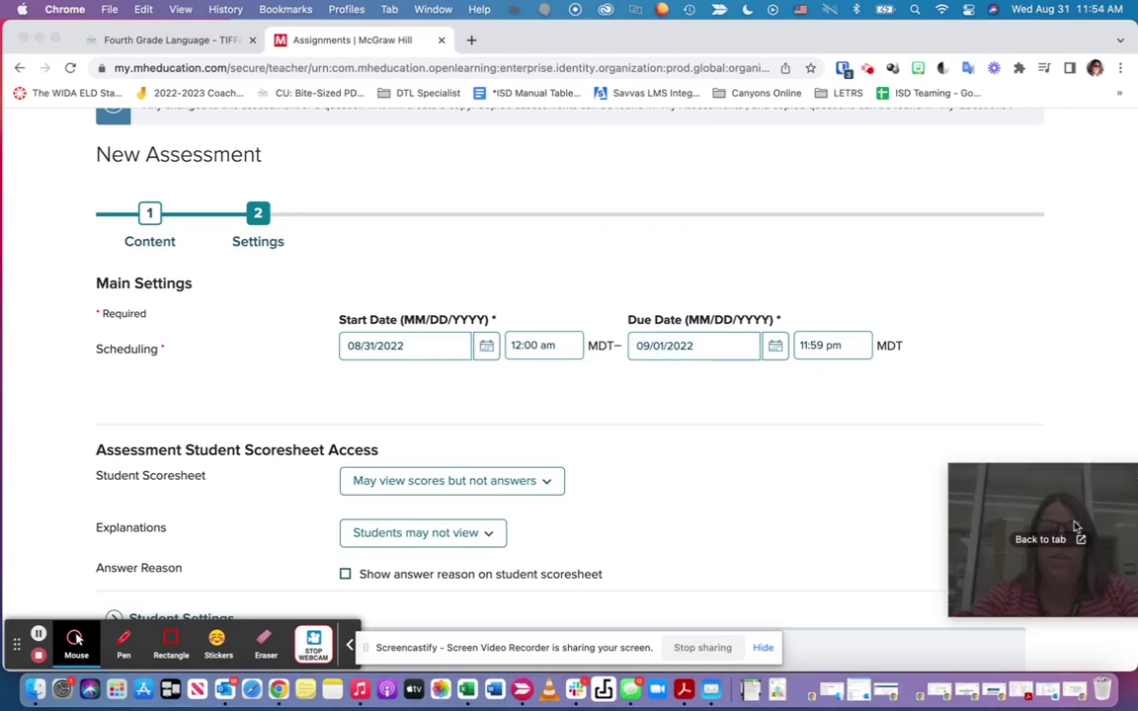
drag(966, 468, 951, 494)
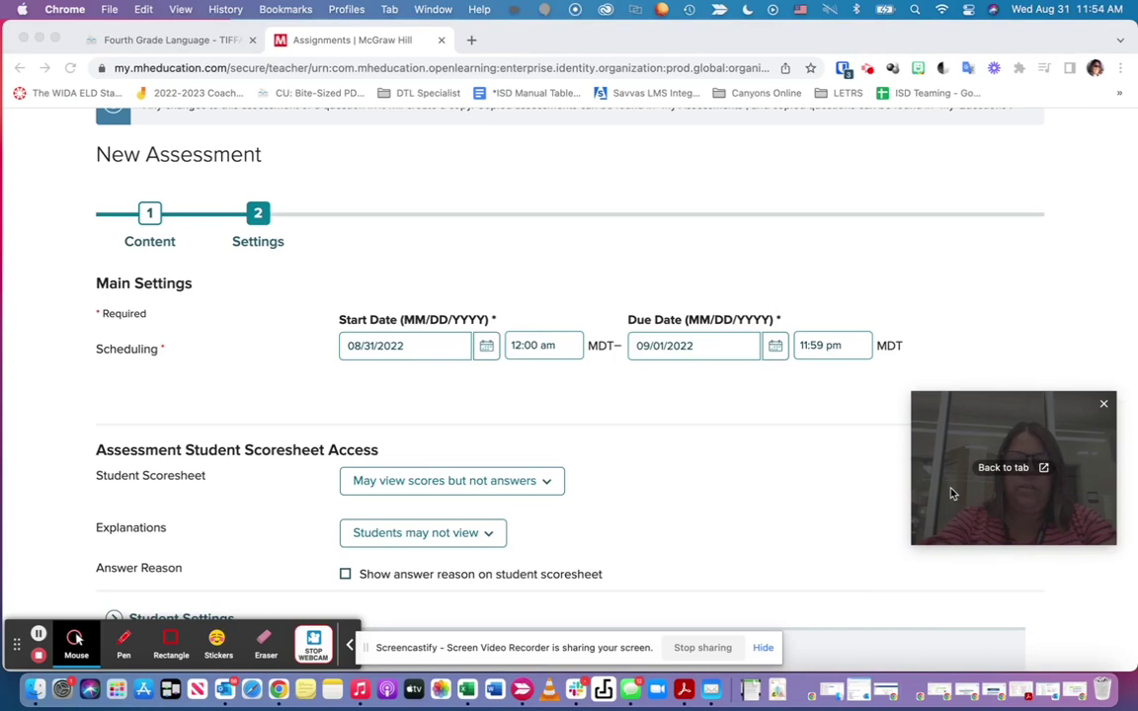
click(822, 477)
key(super+minus)
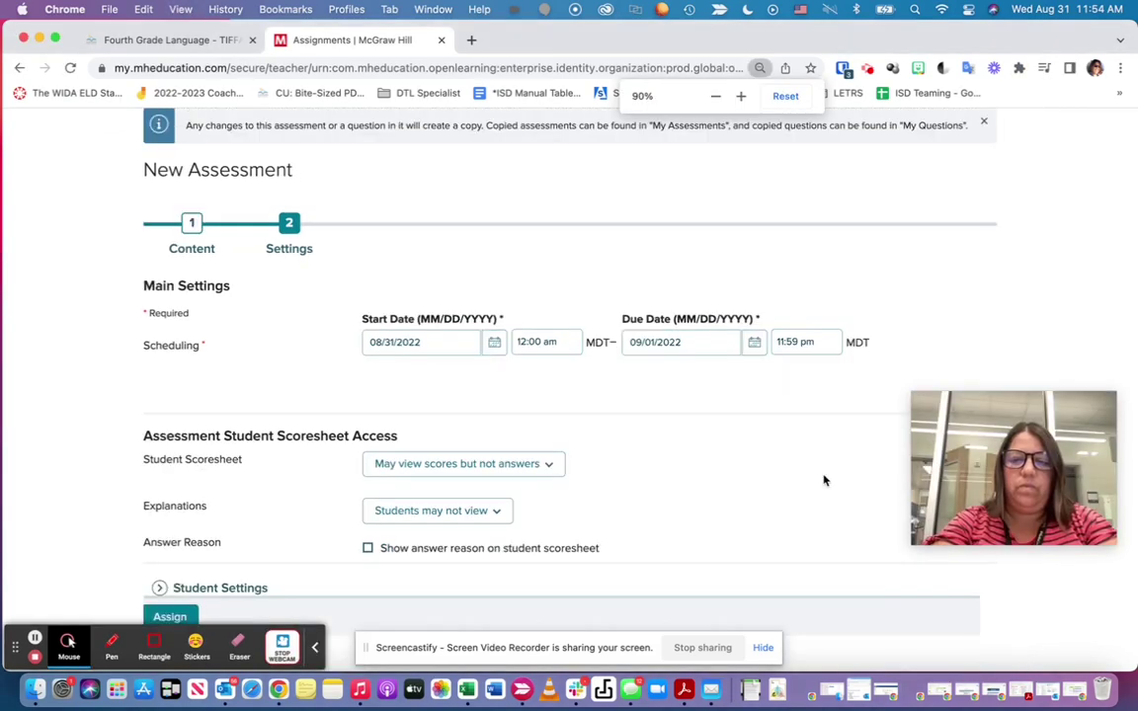
key(super+minus)
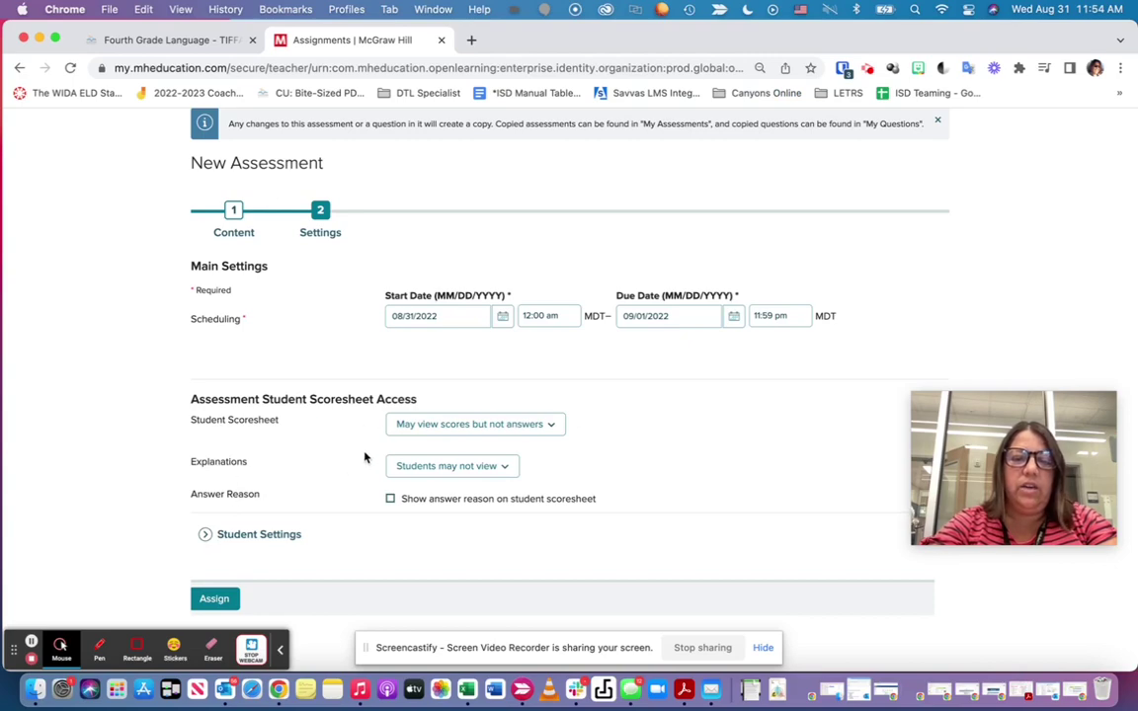
click(204, 534)
scroll(263, 494, down, 5)
scroll(263, 494, down, 5)
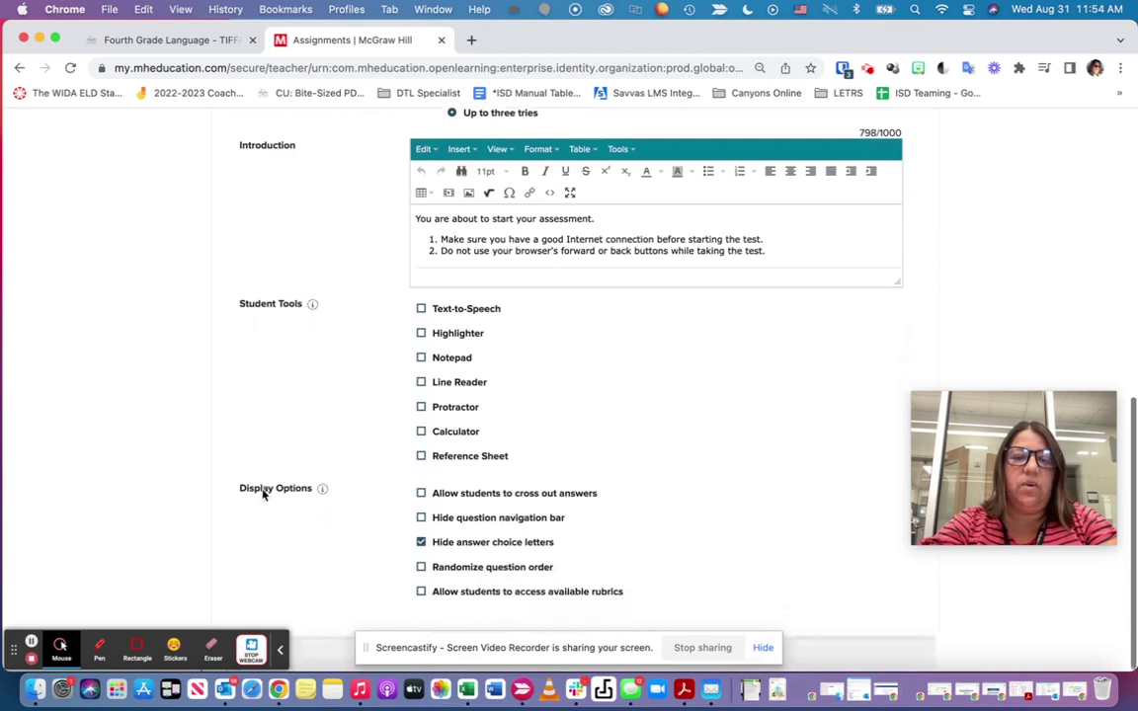
scroll(262, 495, up, 8)
click(205, 460)
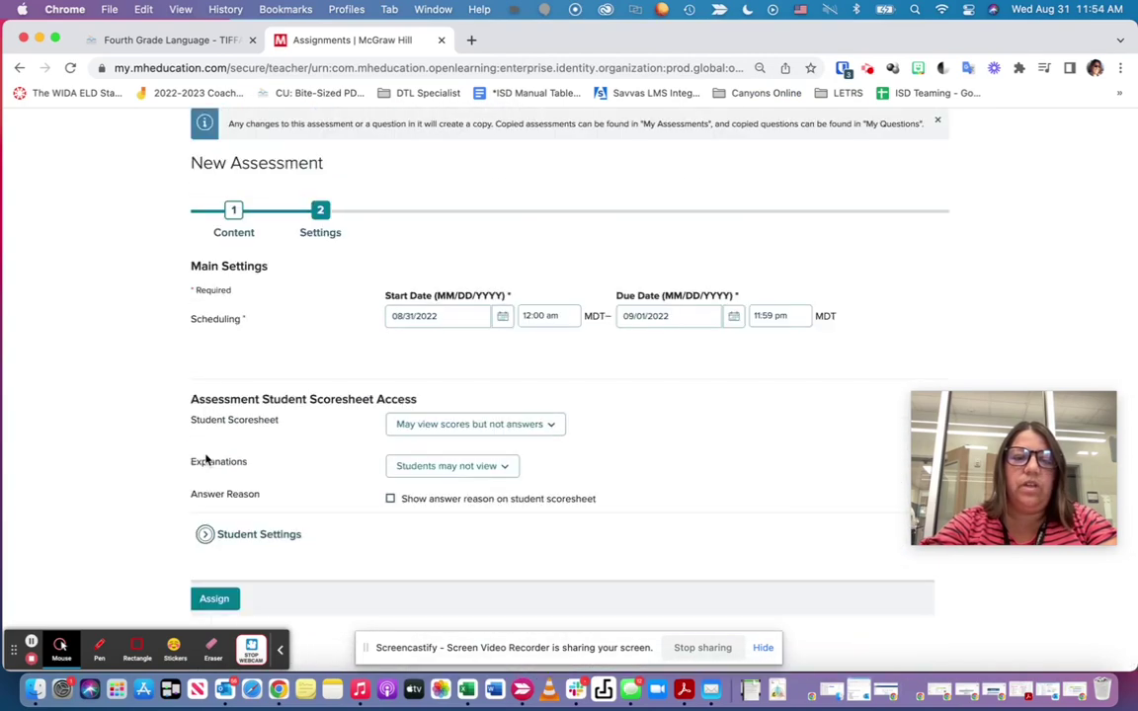
click(211, 599)
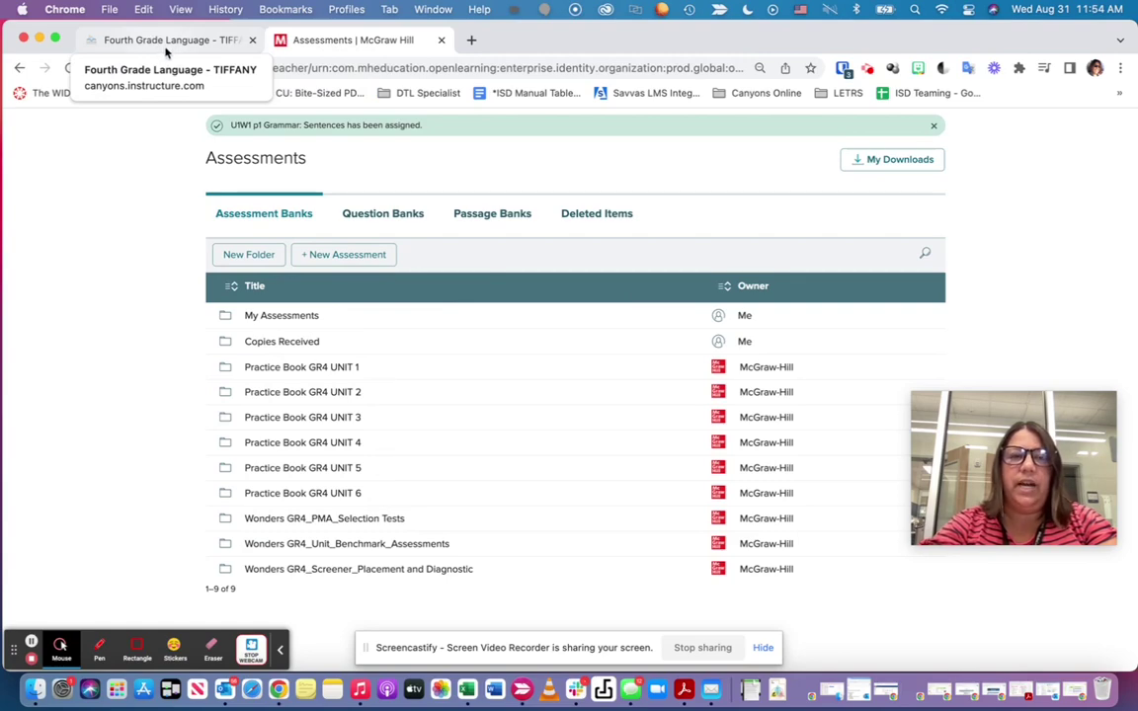
Step: Return to the Fourth Grade Language course in Canvas and locate U1W1 p1 Grammar: Sentences in its full assignments list
click(167, 40)
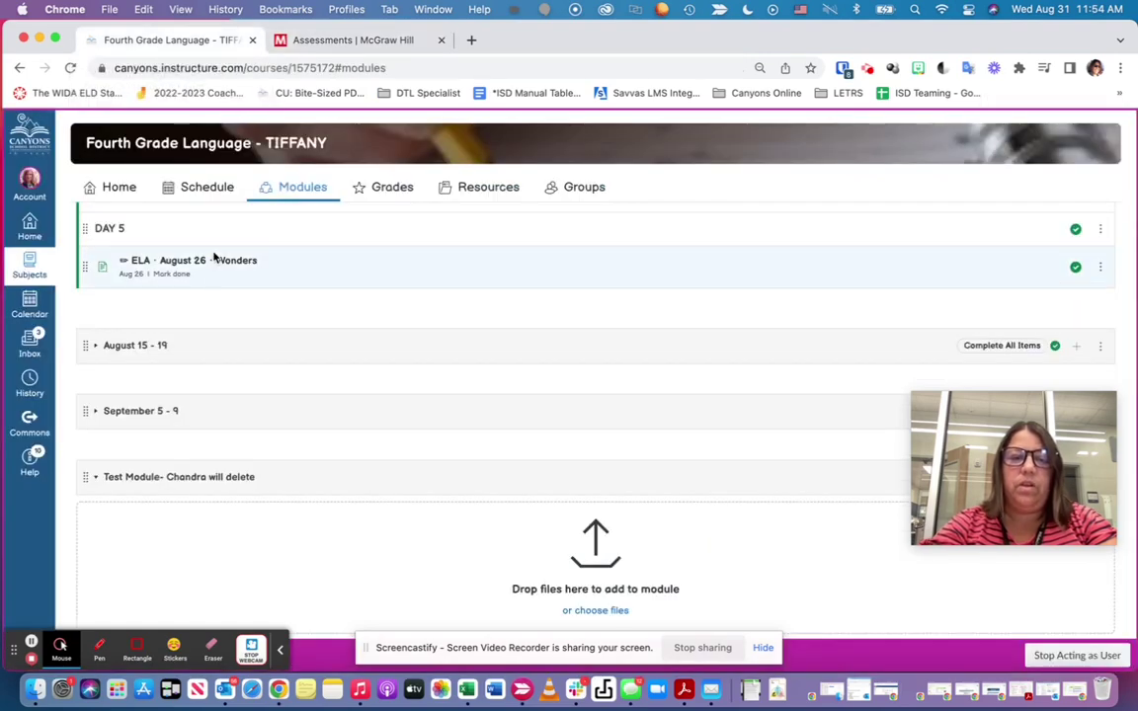
scroll(234, 462, down, 2)
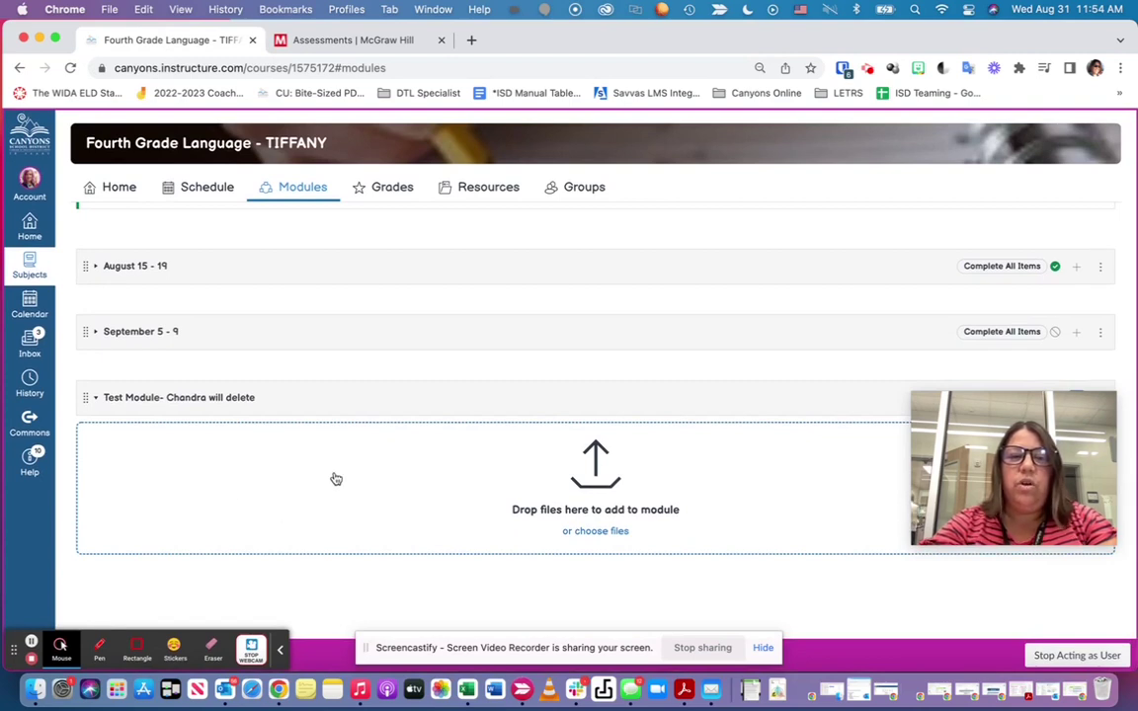
scroll(195, 252, up, 10)
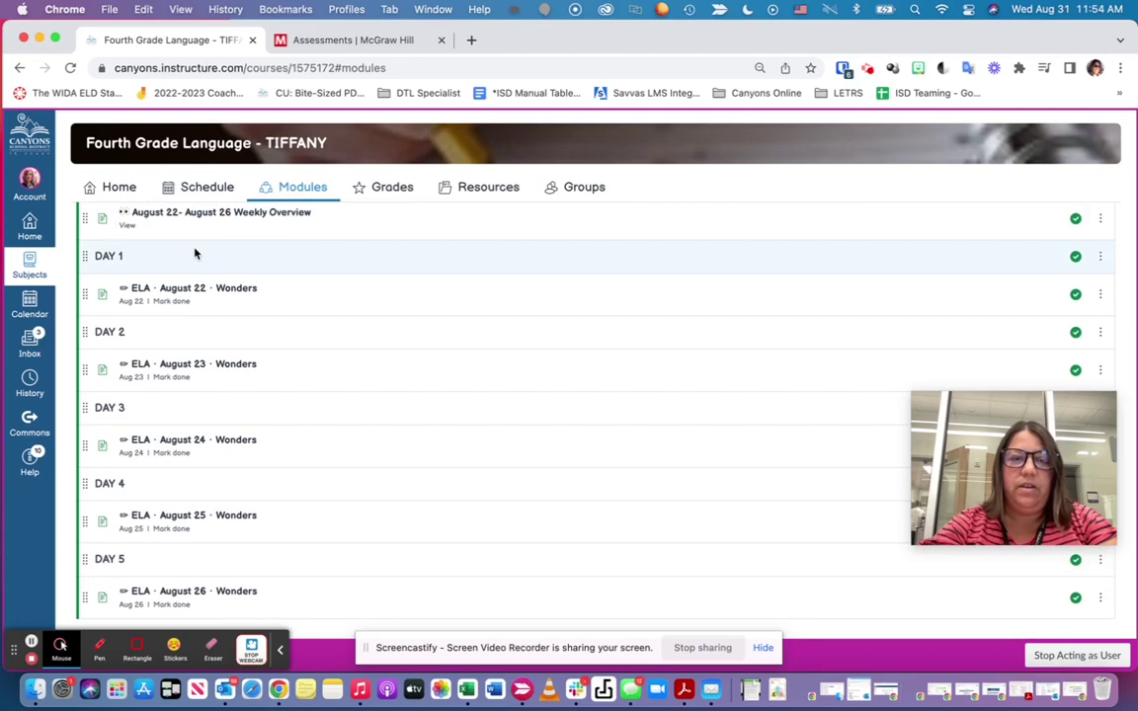
scroll(195, 254, up, 15)
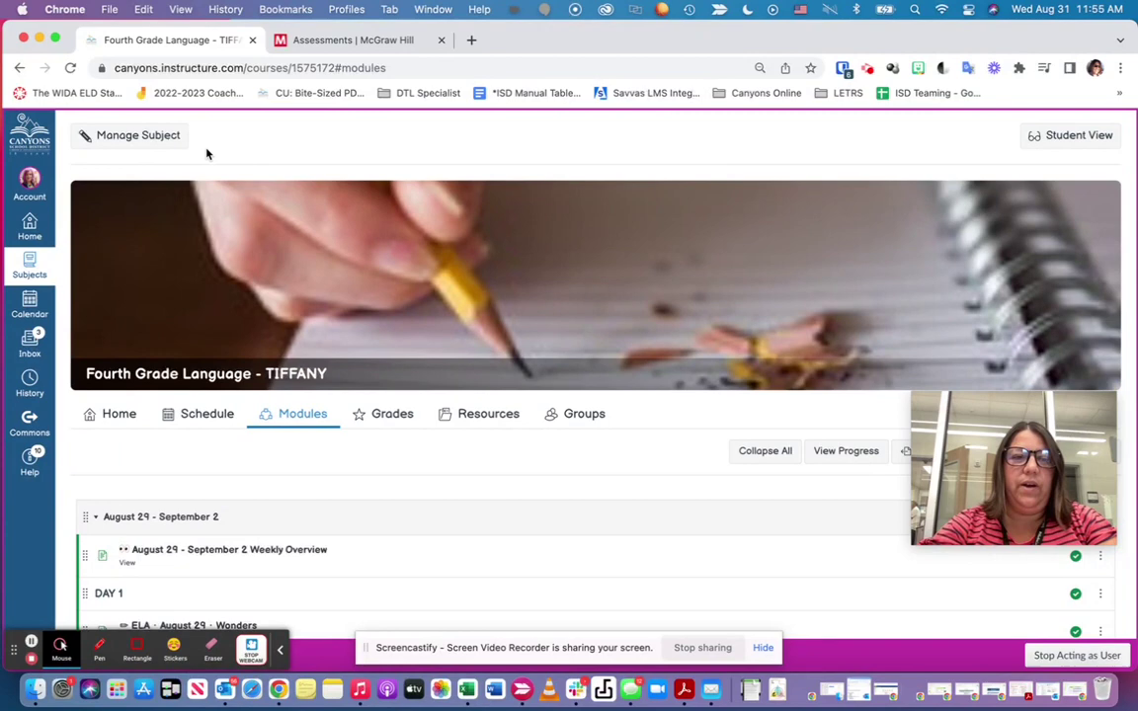
click(130, 137)
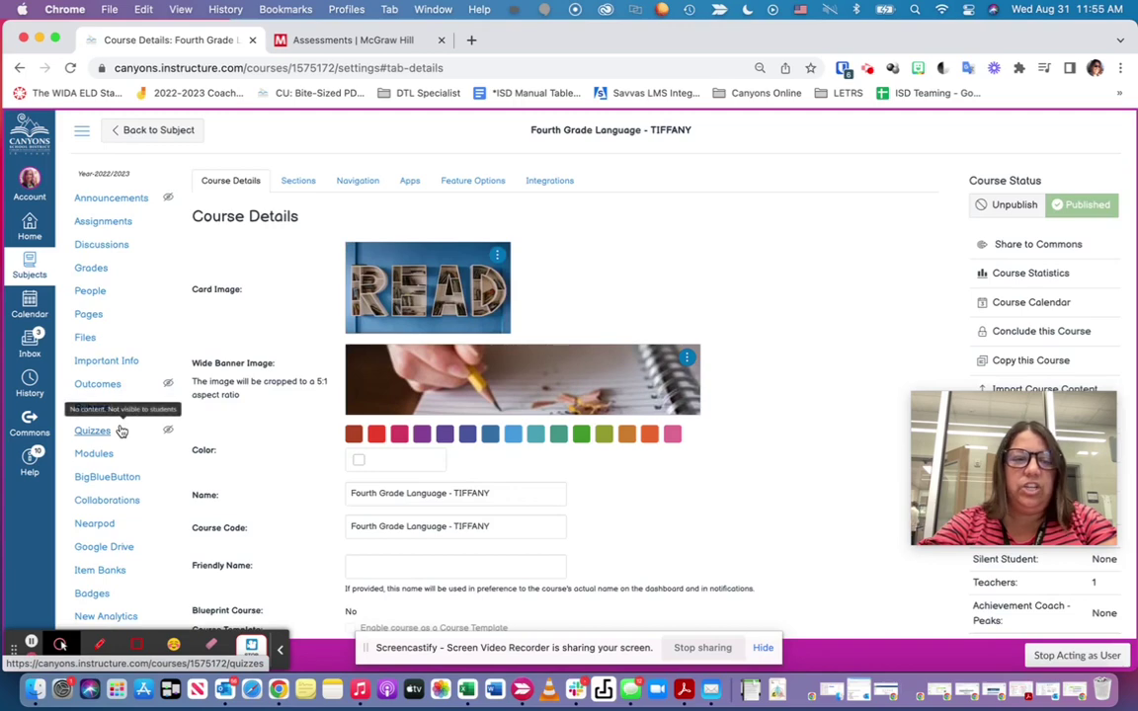
click(102, 223)
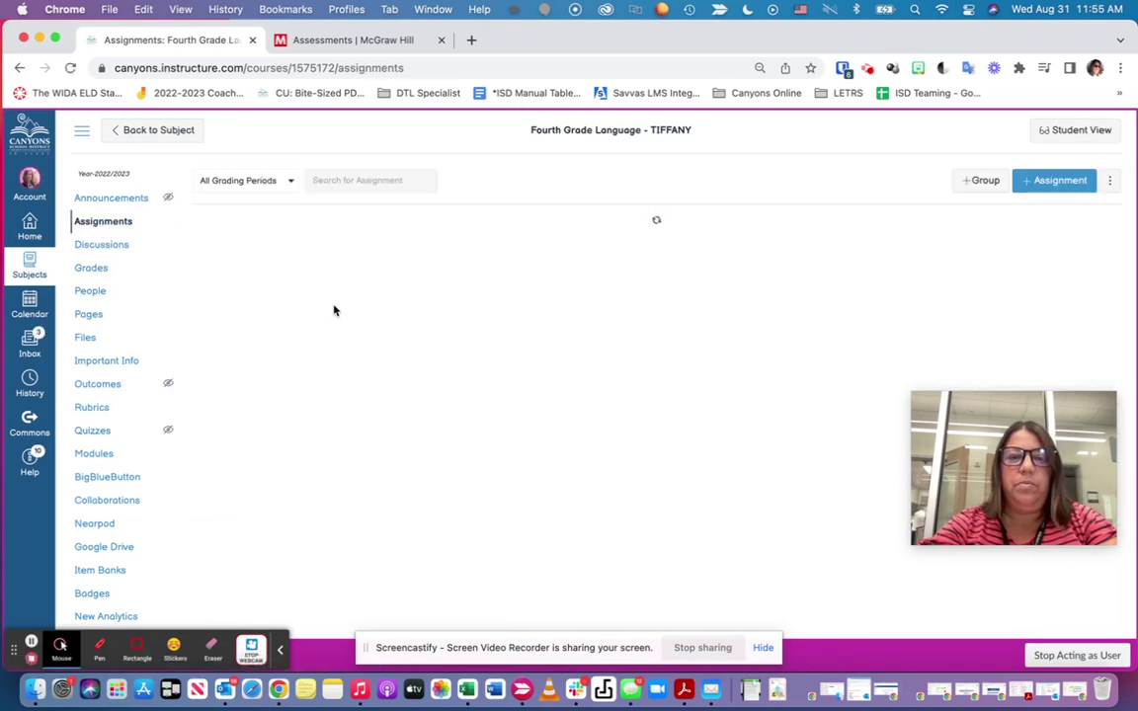
scroll(333, 311, down, 15)
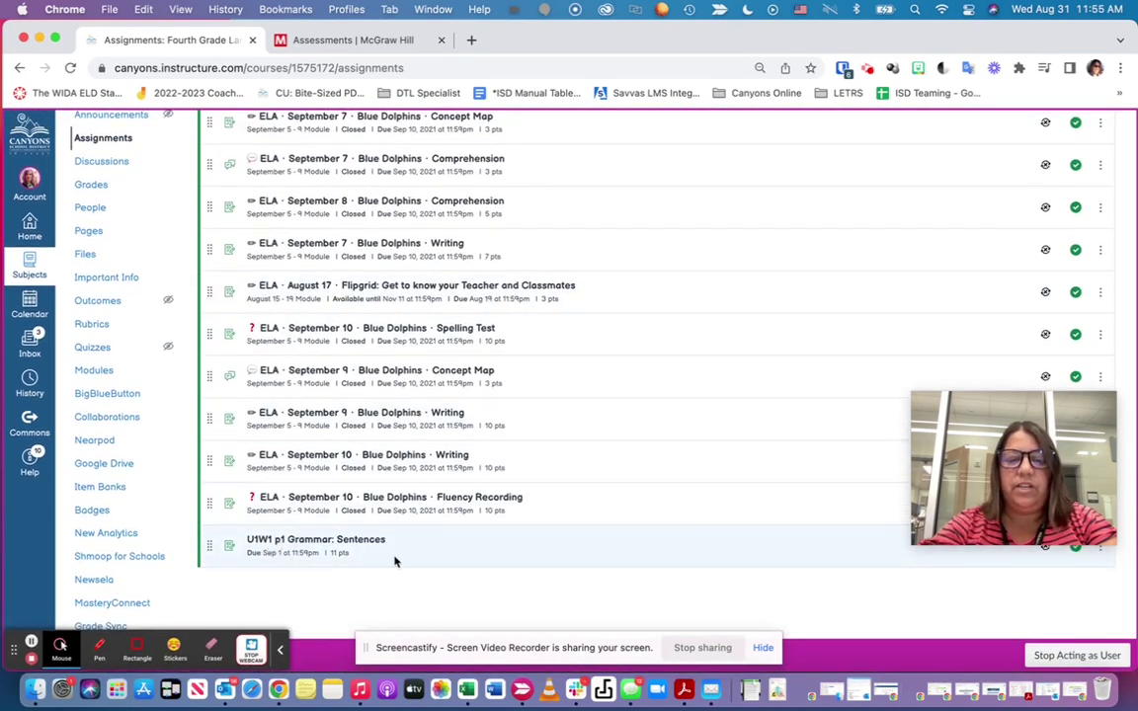
Step: Open the Fourth Grade Language course's modules and bring the empty test module after September 5 - 9 into view
scroll(410, 553, up, 5)
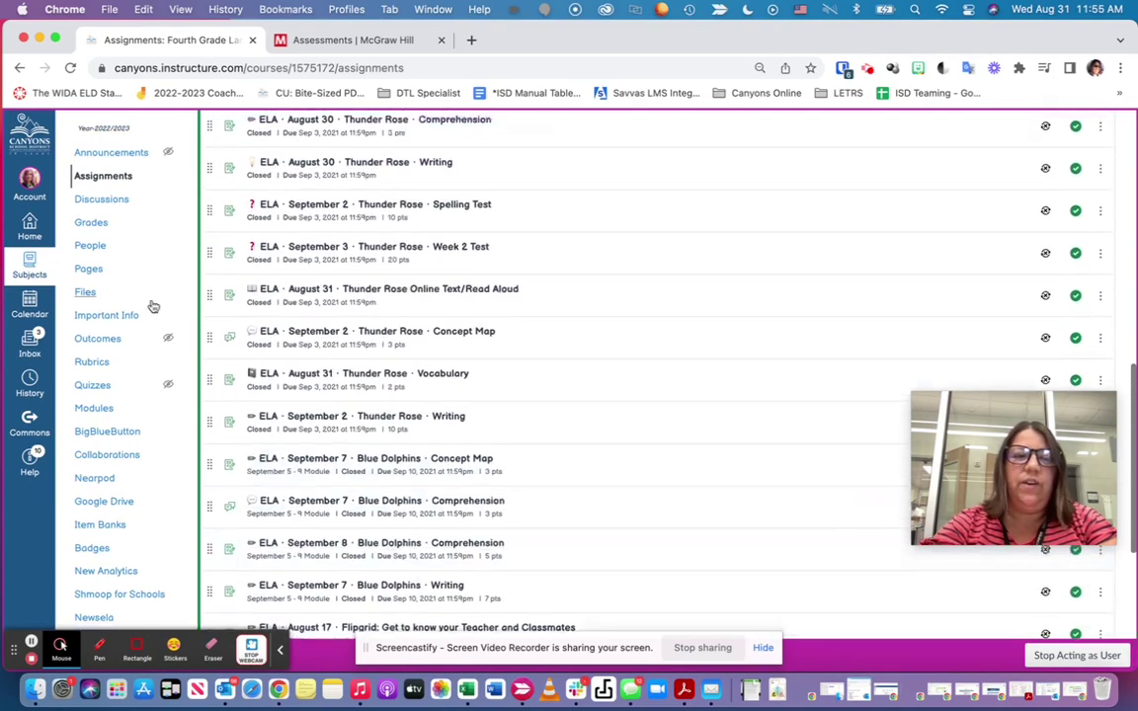
click(95, 411)
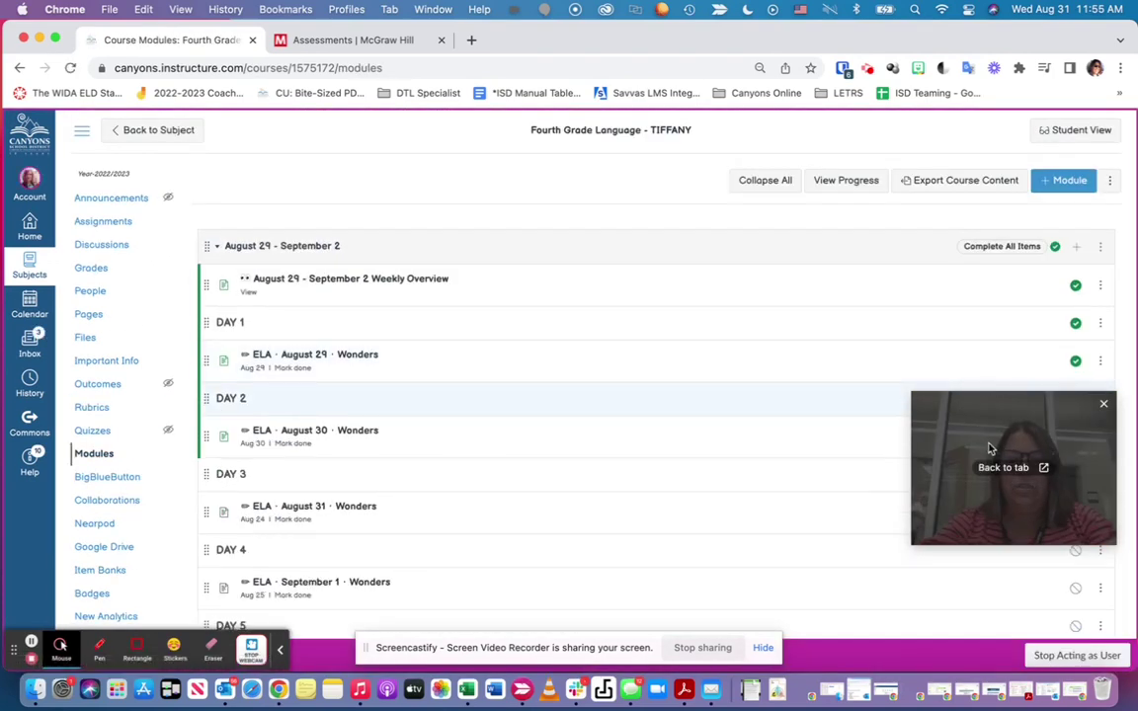
scroll(752, 431, down, 5)
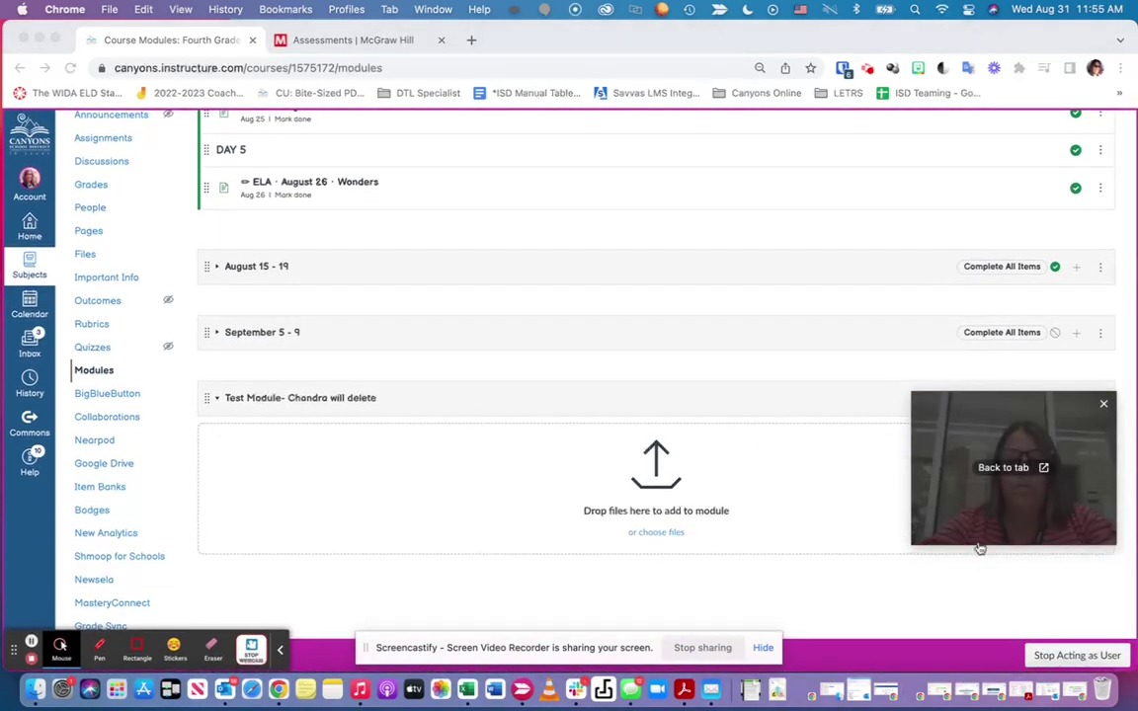
drag(982, 533, 990, 618)
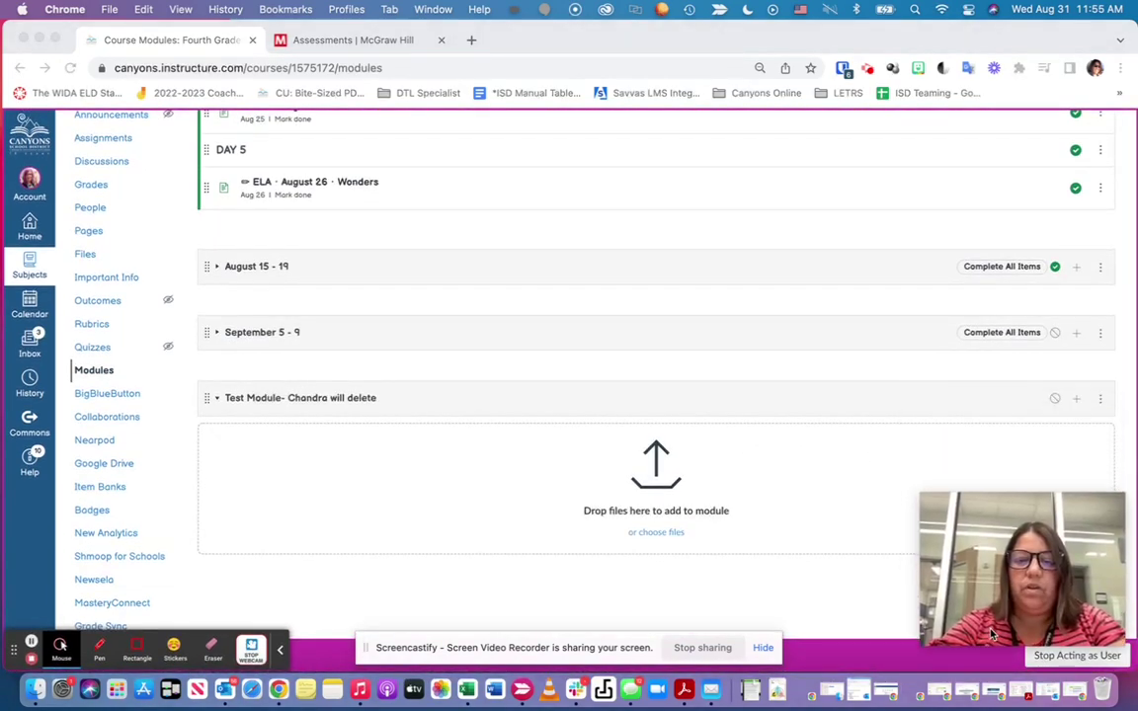
Step: Add the existing assignment U1W1 p1 Grammar: Sentences to the test module, keeping the Don't Indent setting
click(1080, 402)
click(1077, 401)
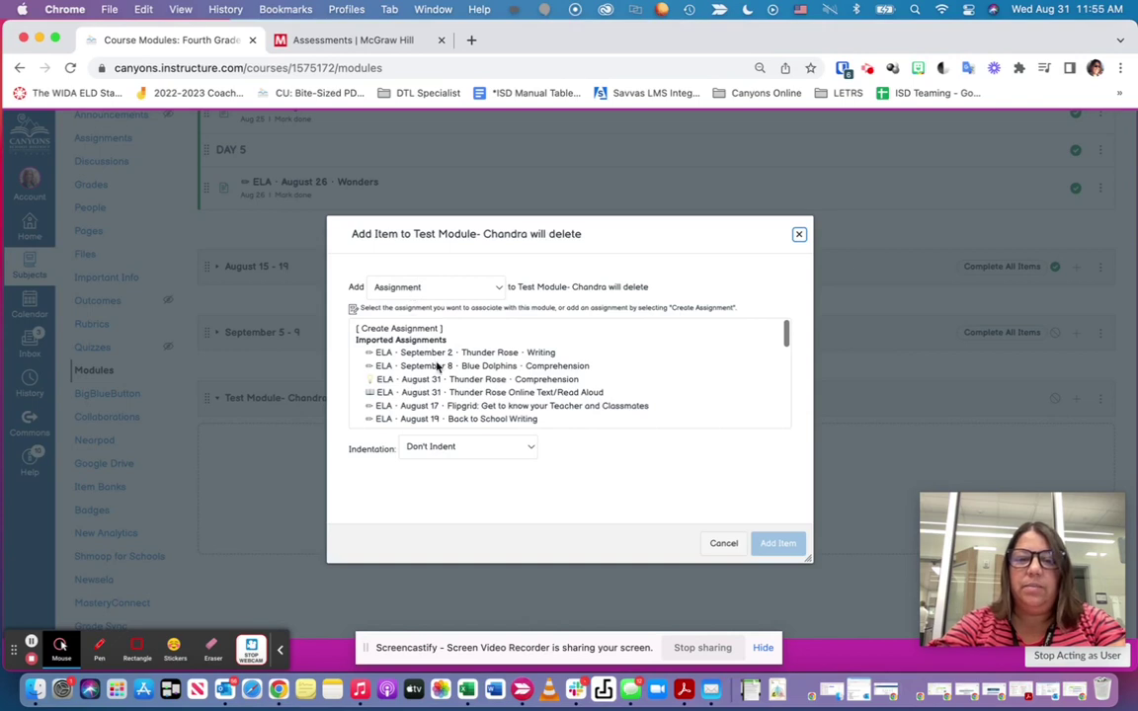
scroll(437, 366, down, 10)
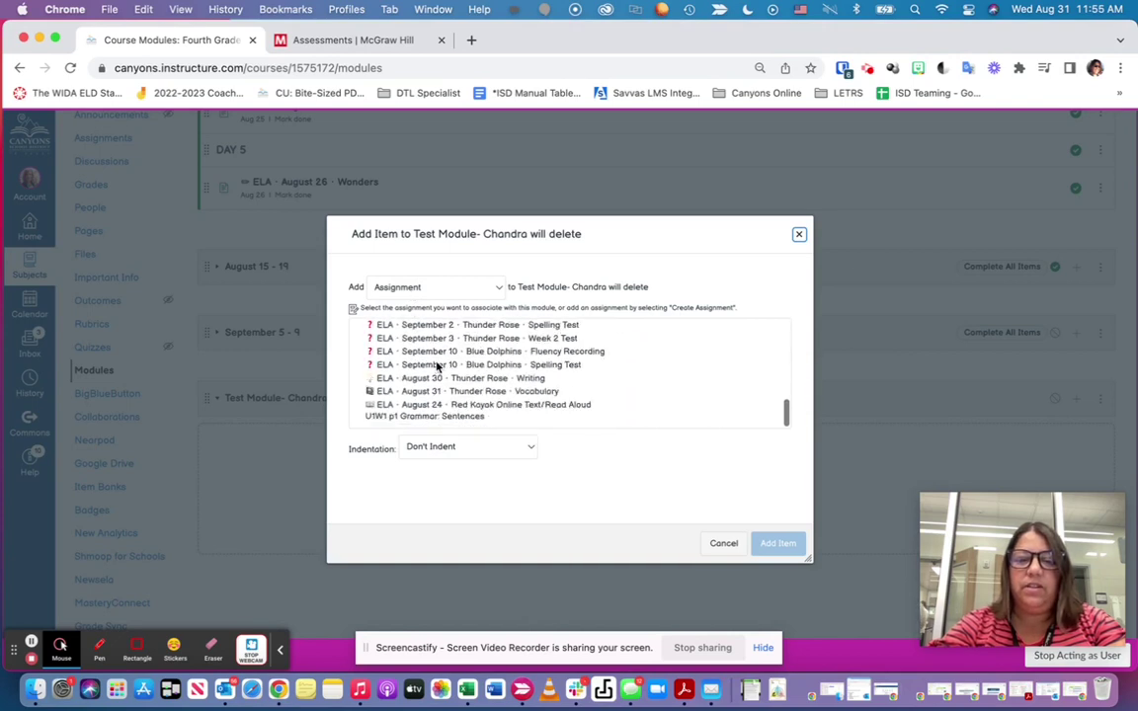
click(419, 417)
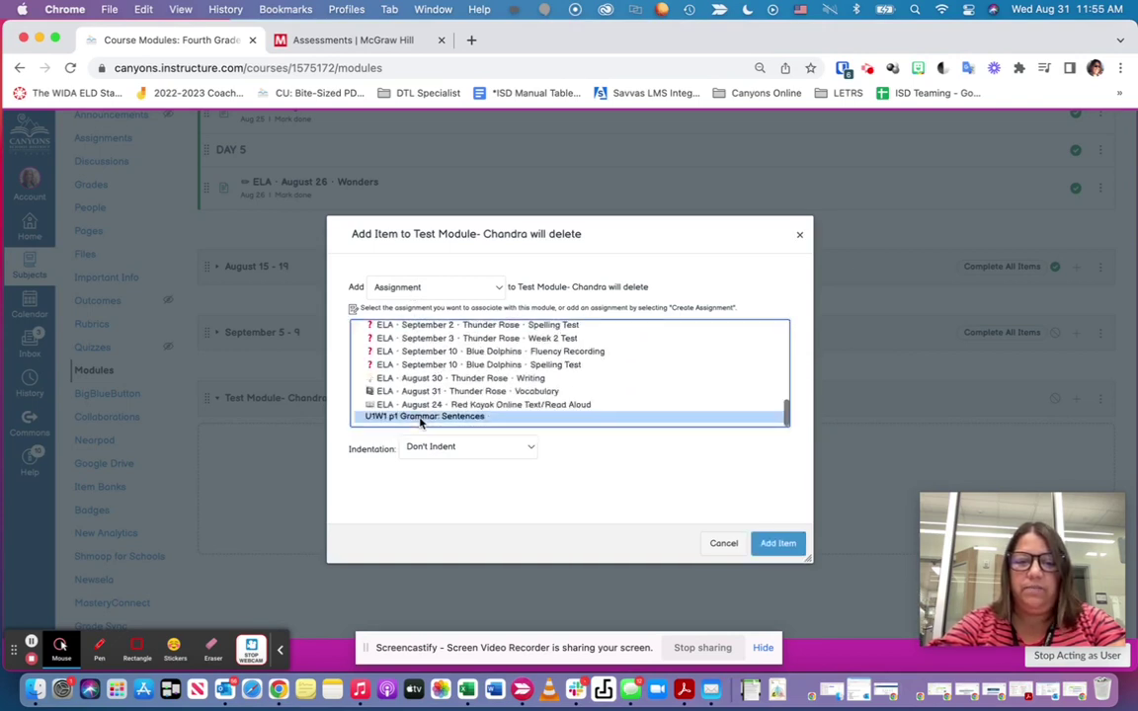
click(777, 542)
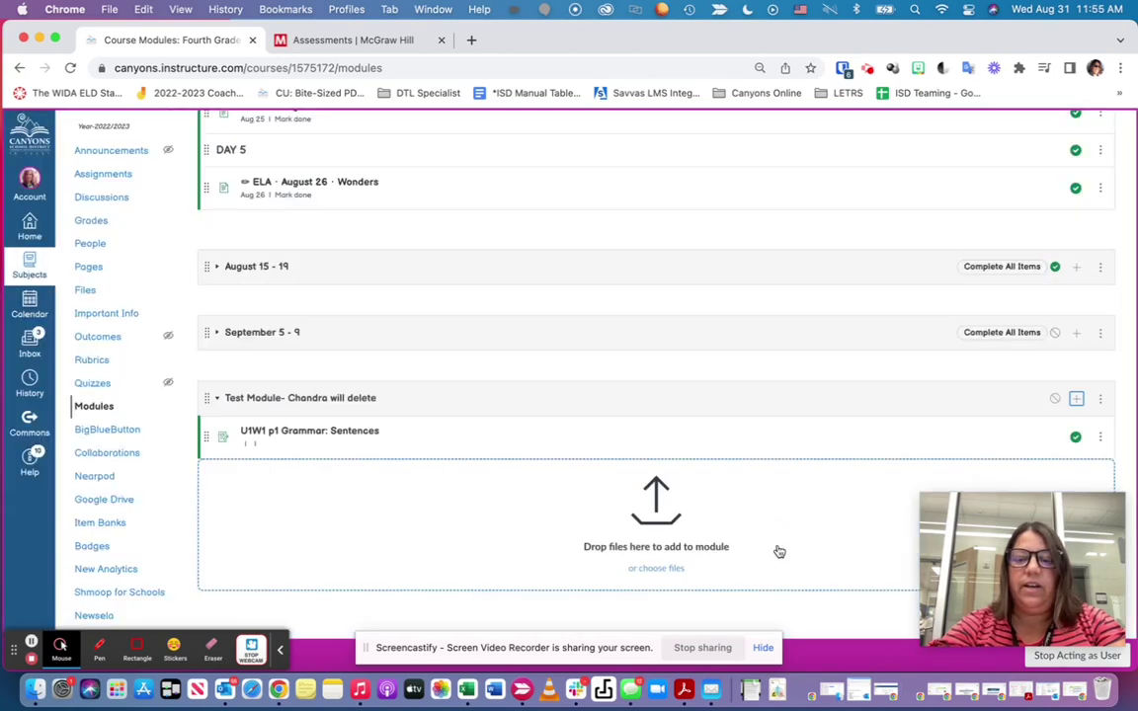